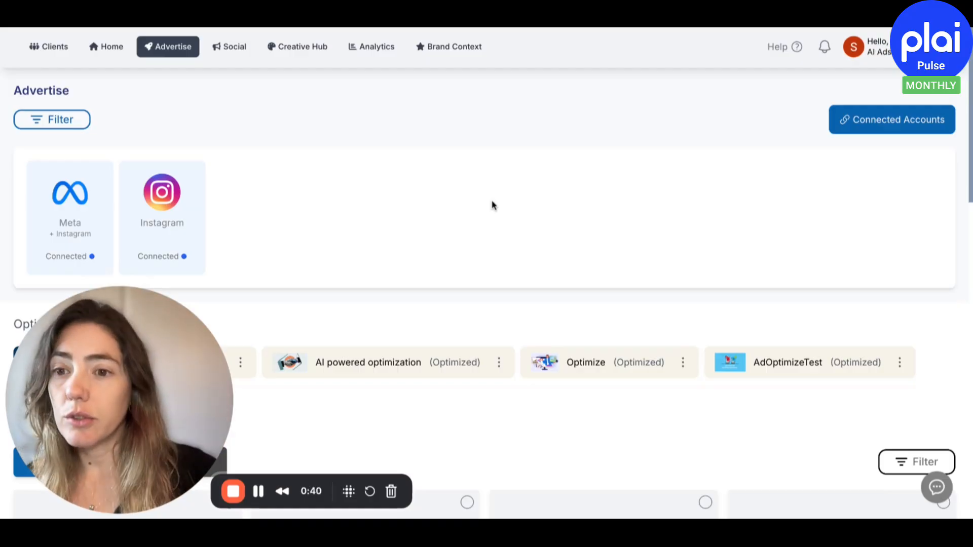
# In the Google campaign performance analytics, open the "Plai - Top of YouTube" campaign for editing and import it into the workspace
pyautogui.click(371, 47)
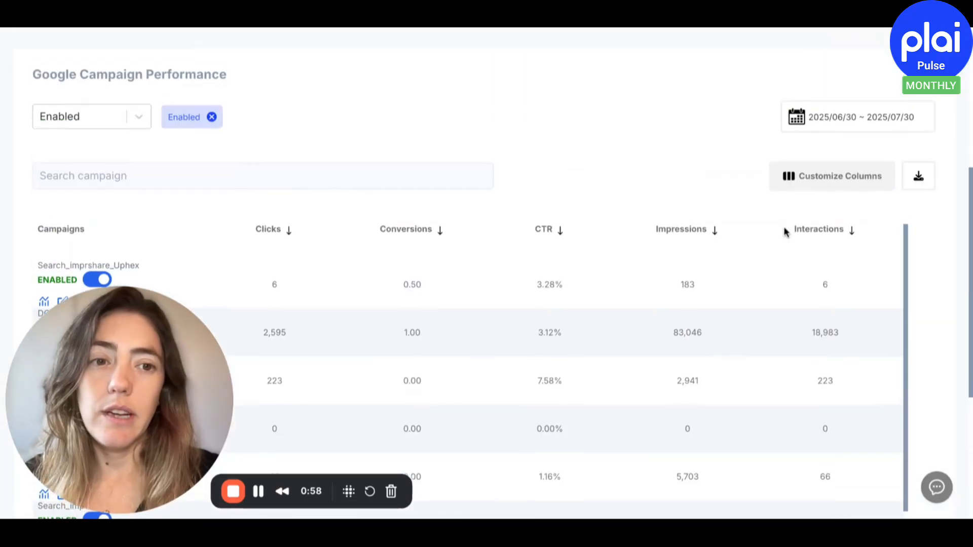
pyautogui.scroll(-5, 712, 239)
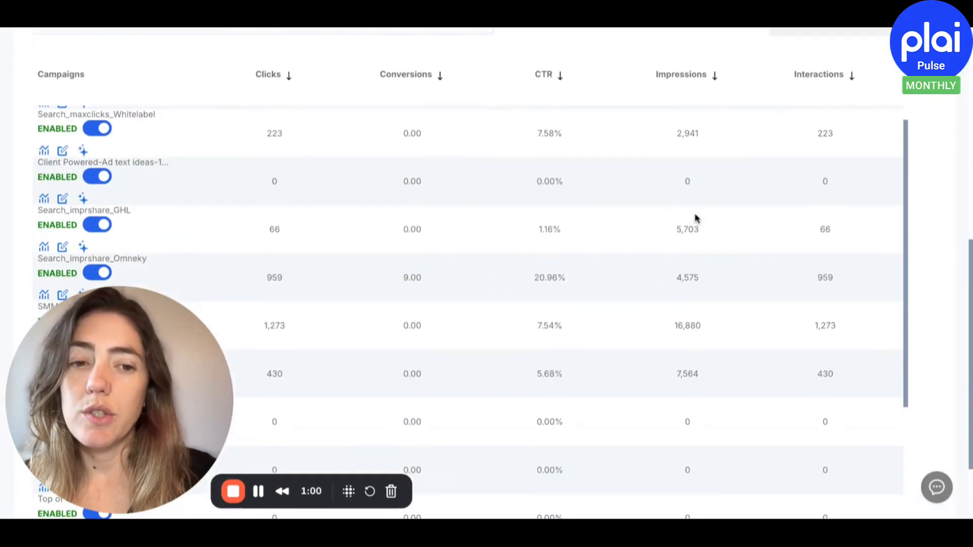
pyautogui.scroll(-1, 695, 215)
pyautogui.scroll(2, 694, 214)
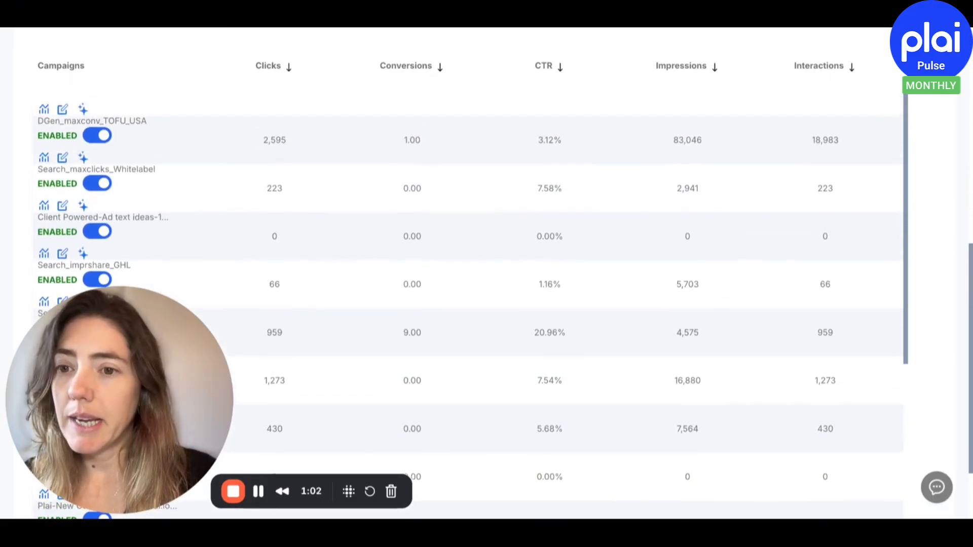
pyautogui.scroll(-8, 471, 306)
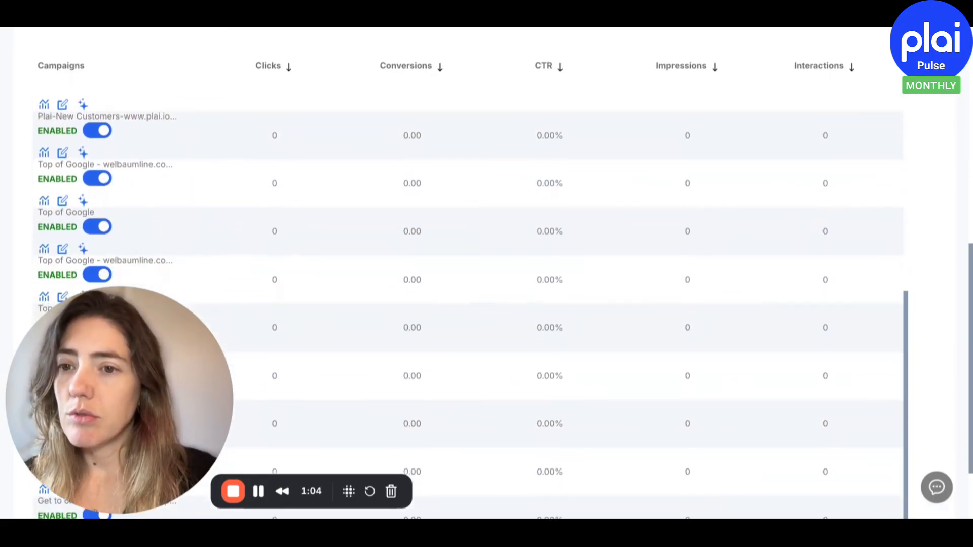
pyautogui.scroll(-5, 471, 306)
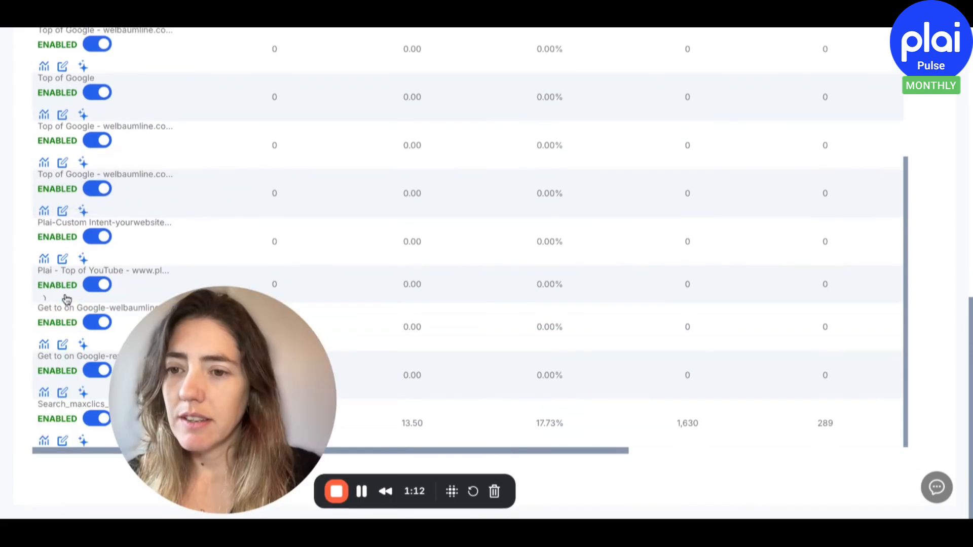
pyautogui.click(63, 297)
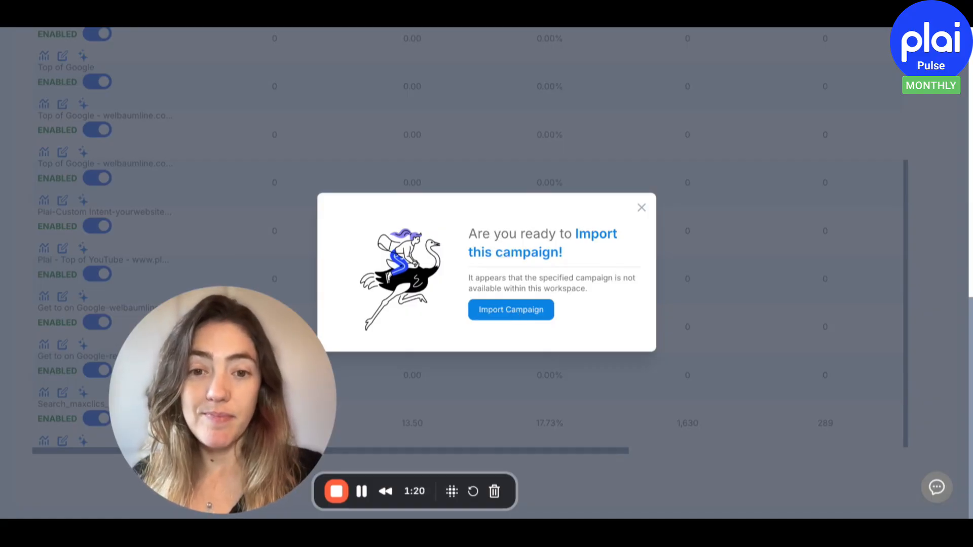
pyautogui.click(510, 310)
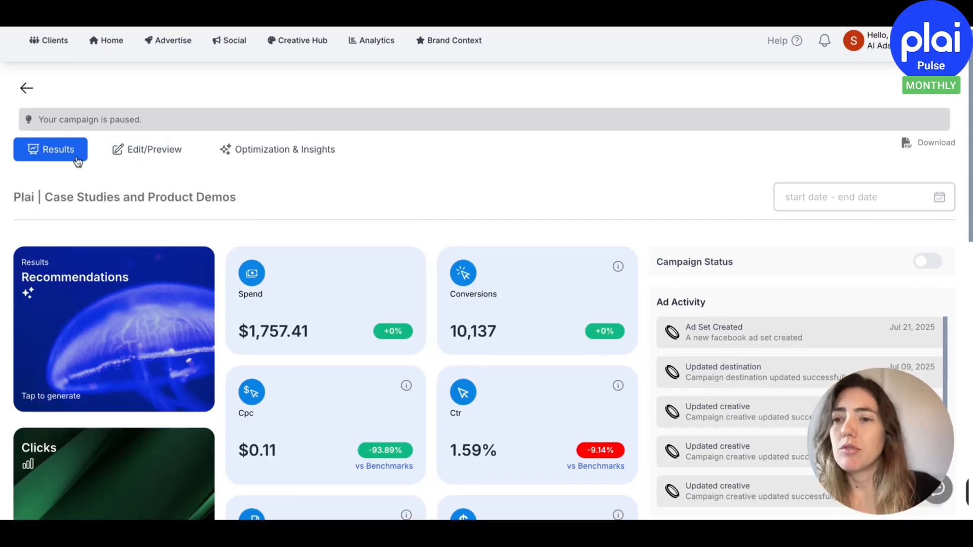
# Examine the campaign's ad set settings and ad preview, as well as its creative optimization insights
pyautogui.click(141, 160)
pyautogui.scroll(-3, 343, 217)
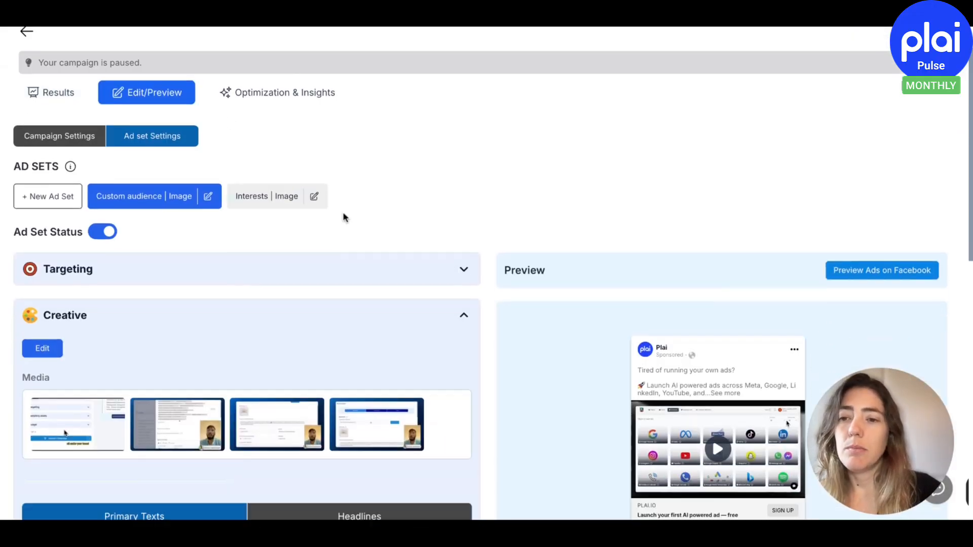
pyautogui.scroll(-4, 131, 278)
pyautogui.scroll(5, 130, 274)
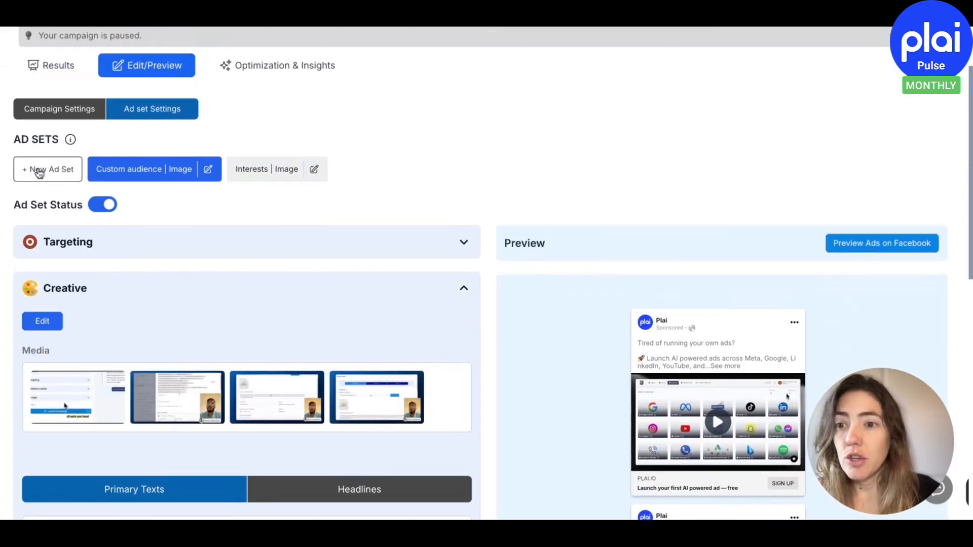
pyautogui.click(258, 75)
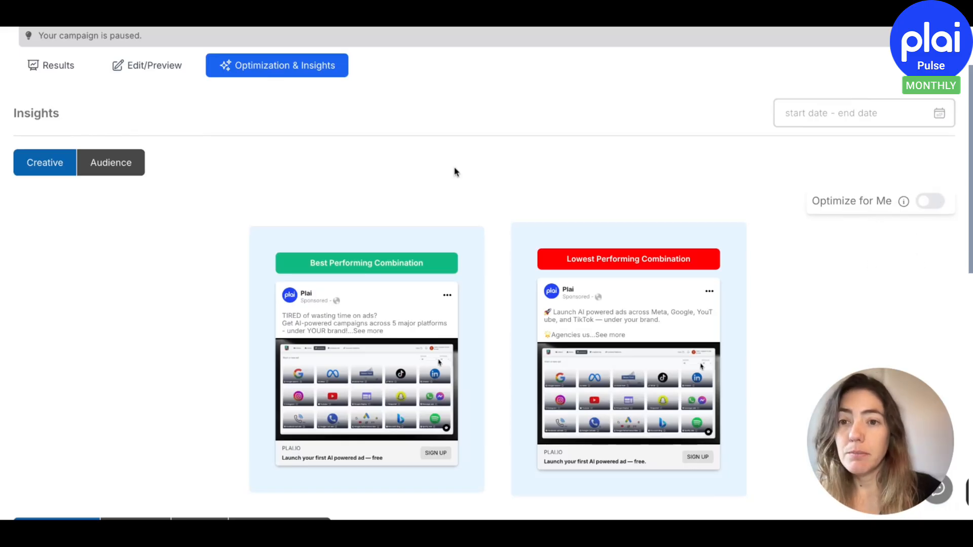
pyautogui.scroll(-1, 454, 172)
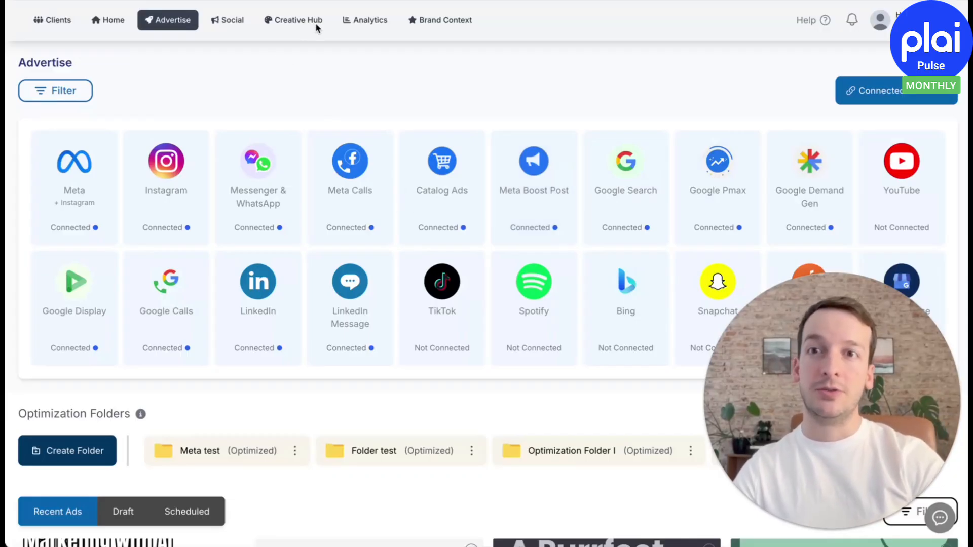
# Open the Creative Hub's Audience Builder and name the Meta audience "Free cookie audience"
pyautogui.click(288, 19)
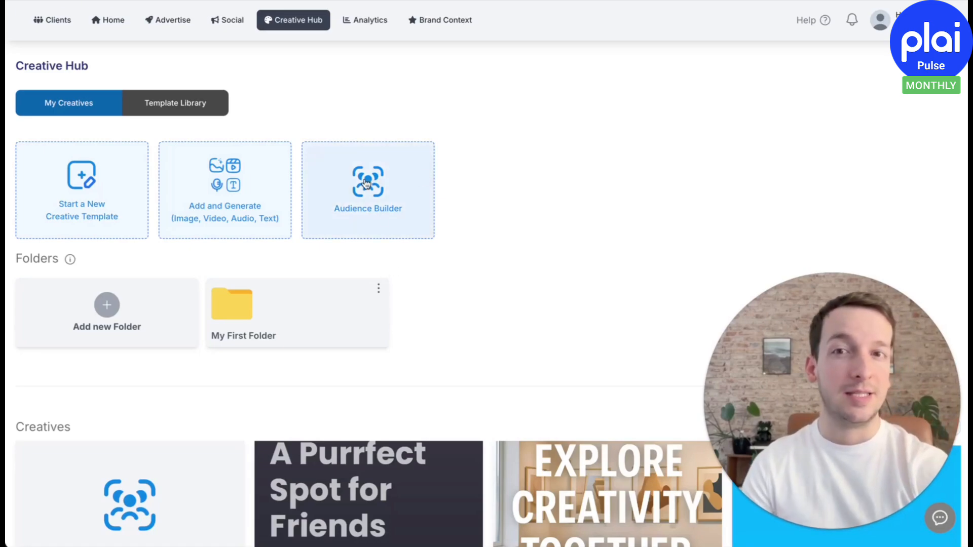
pyautogui.click(383, 217)
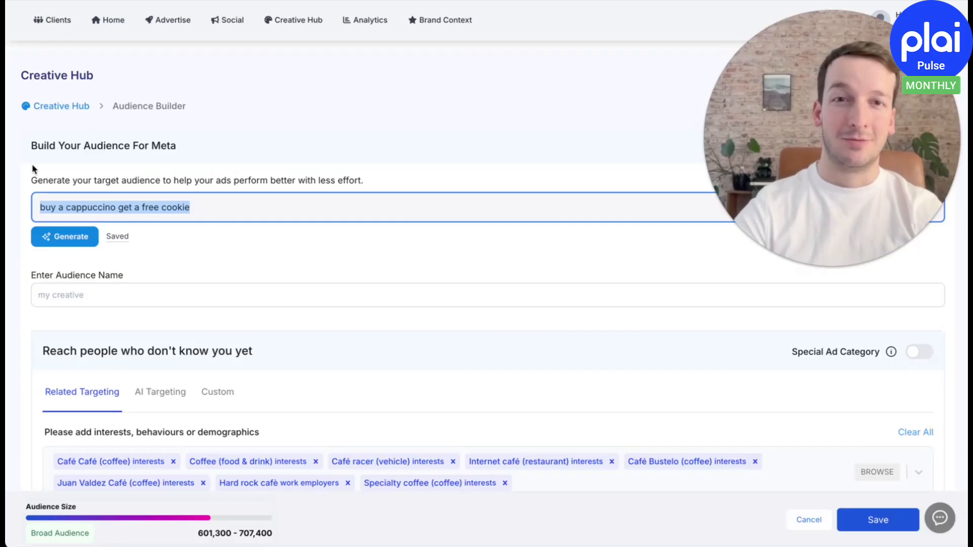
pyautogui.click(94, 296)
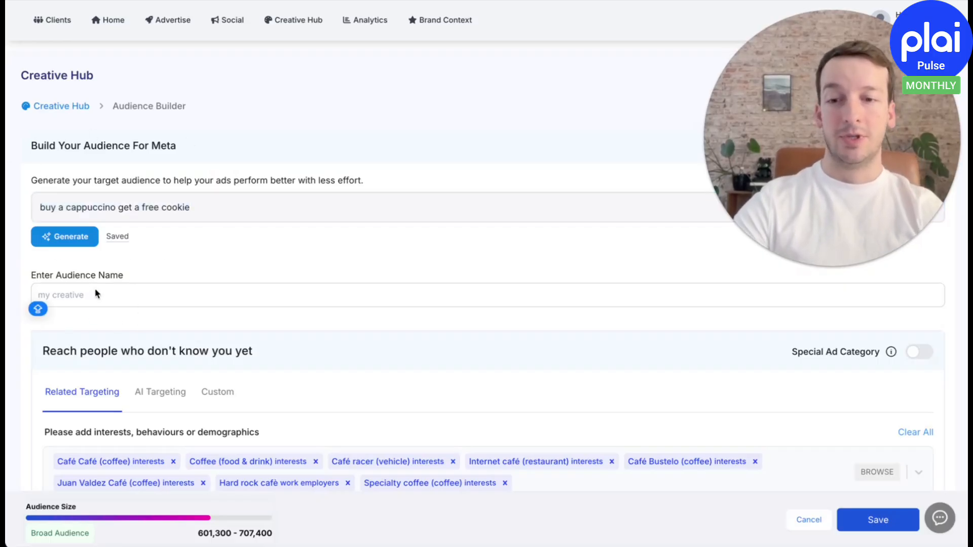
pyautogui.write('Free cook')
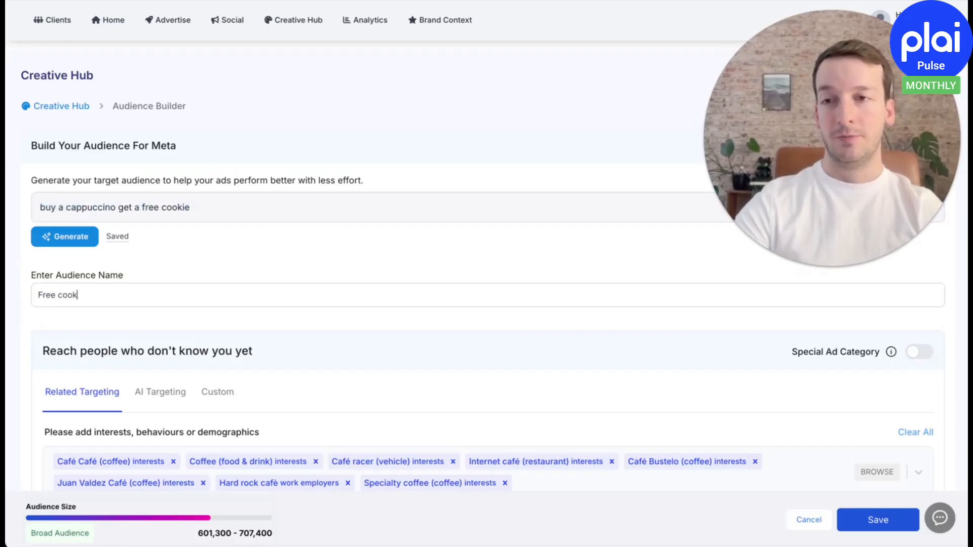
pyautogui.write('ie audience')
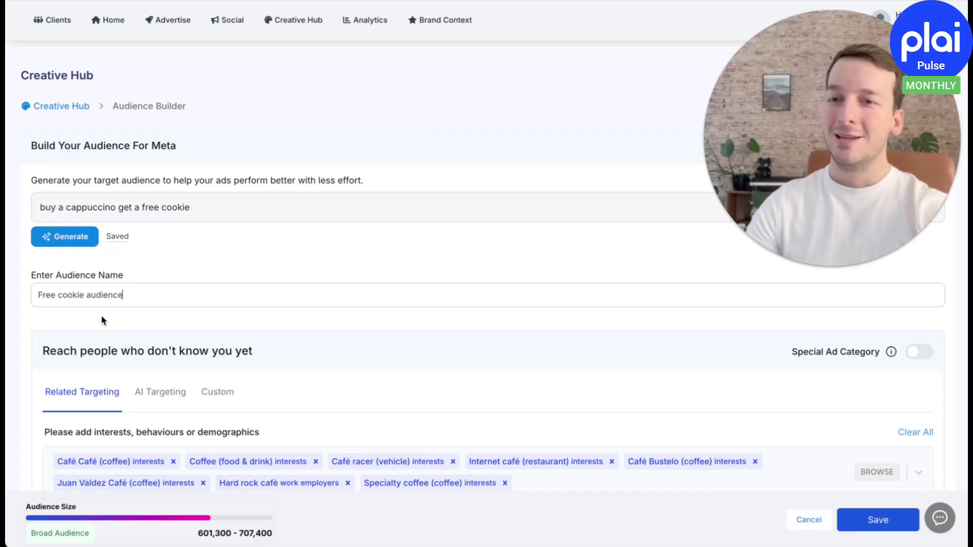
# Compare the AI Targeting and Custom options for reaching new people, and return to Related Targeting
pyautogui.scroll(-3, 101, 314)
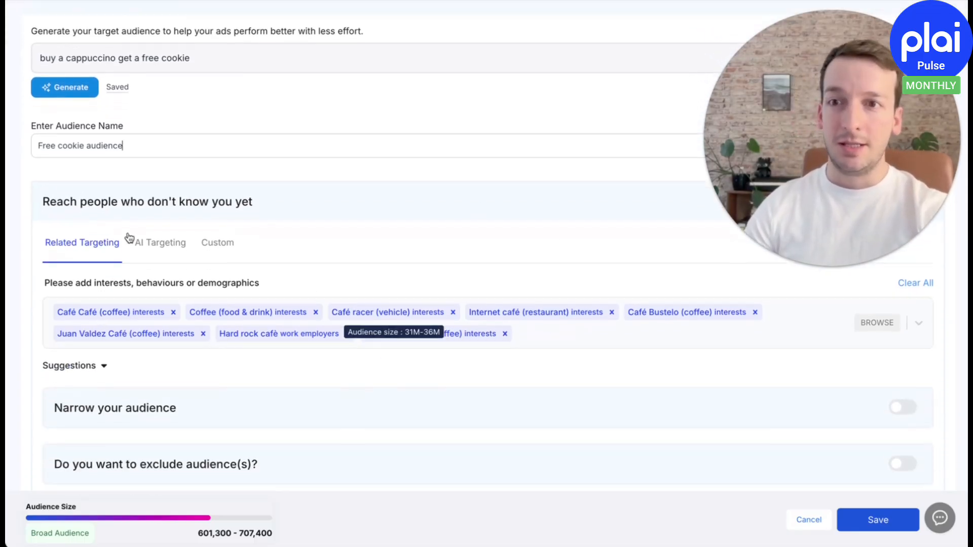
pyautogui.click(164, 250)
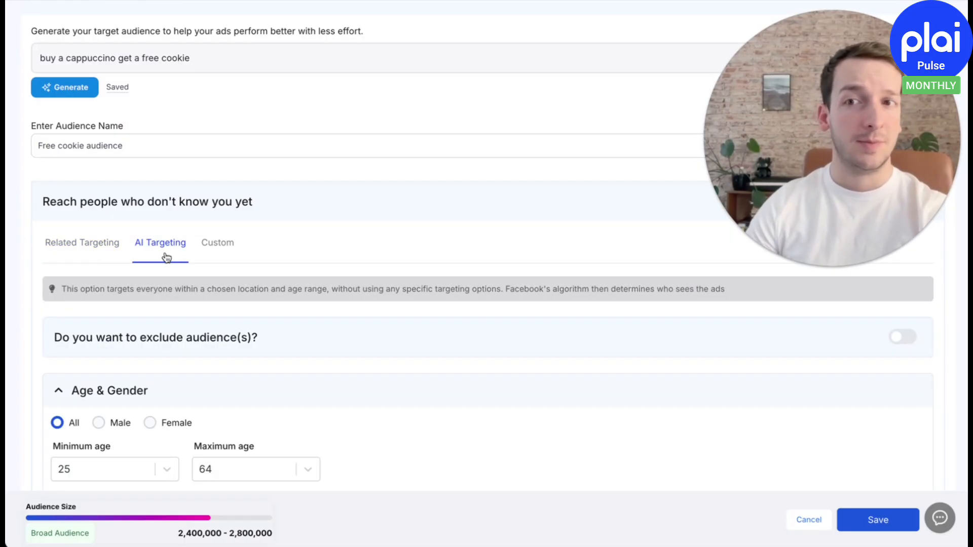
pyautogui.click(209, 251)
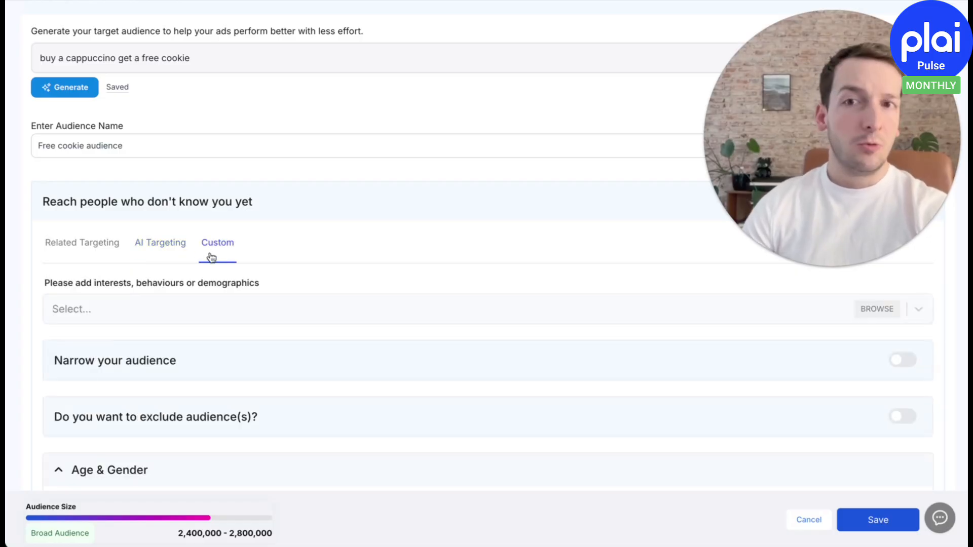
pyautogui.click(93, 253)
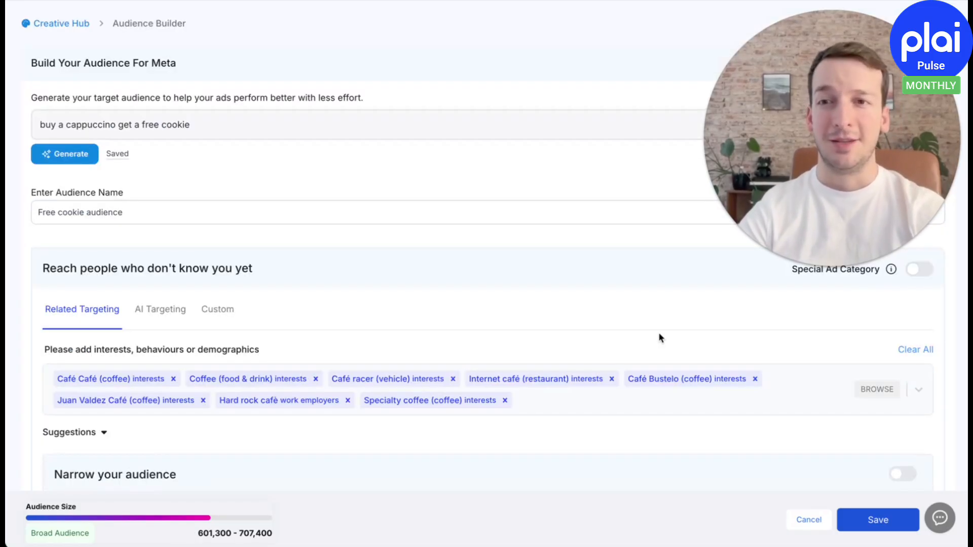
# Try narrowing the audience to people who also match the Motorcycles (vehicles) interest, and switch the narrowing back off
pyautogui.scroll(-3, 571, 365)
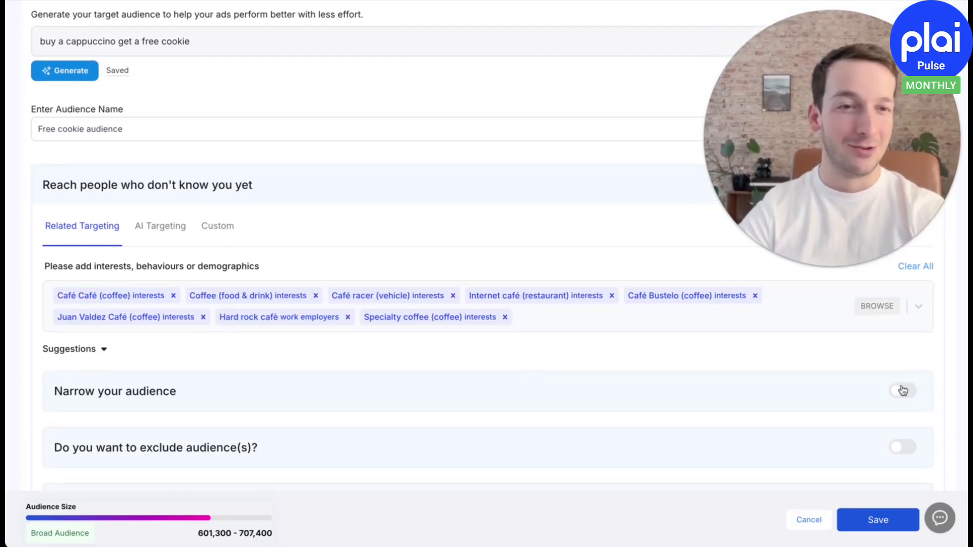
pyautogui.click(902, 391)
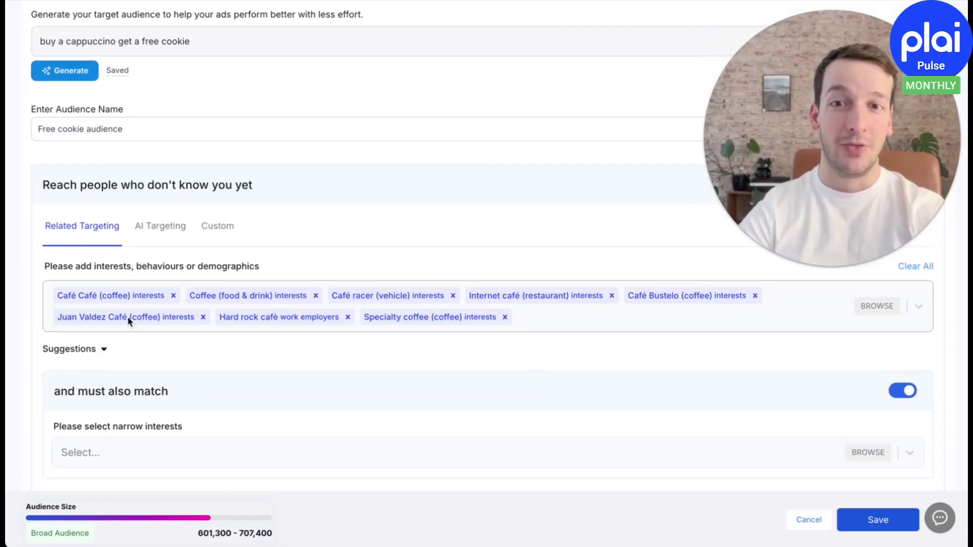
pyautogui.scroll(-1, 382, 332)
pyautogui.scroll(-1, 381, 332)
pyautogui.click(240, 400)
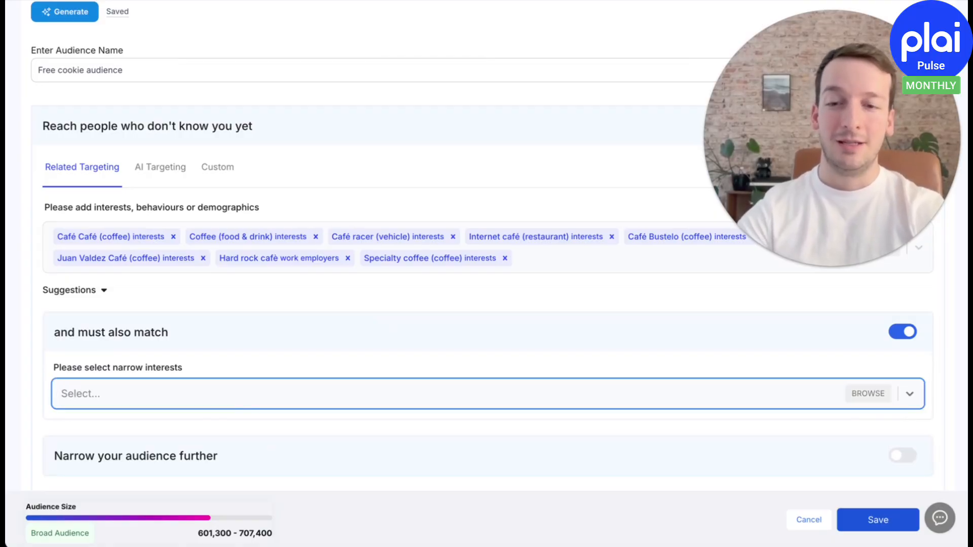
pyautogui.write('motor')
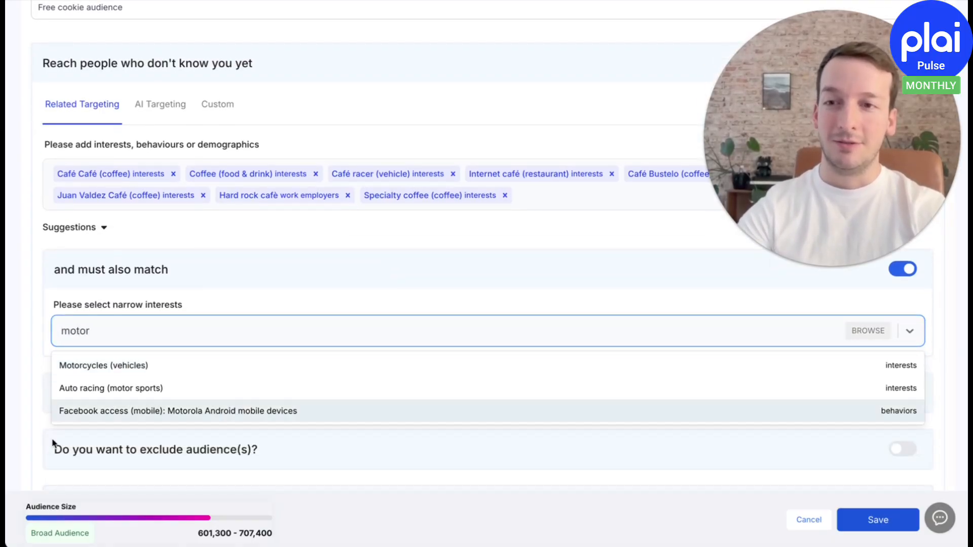
pyautogui.click(139, 368)
pyautogui.press('BackSpace')
pyautogui.press('BackSpace')
pyautogui.press('BackSpace')
pyautogui.press('BackSpace')
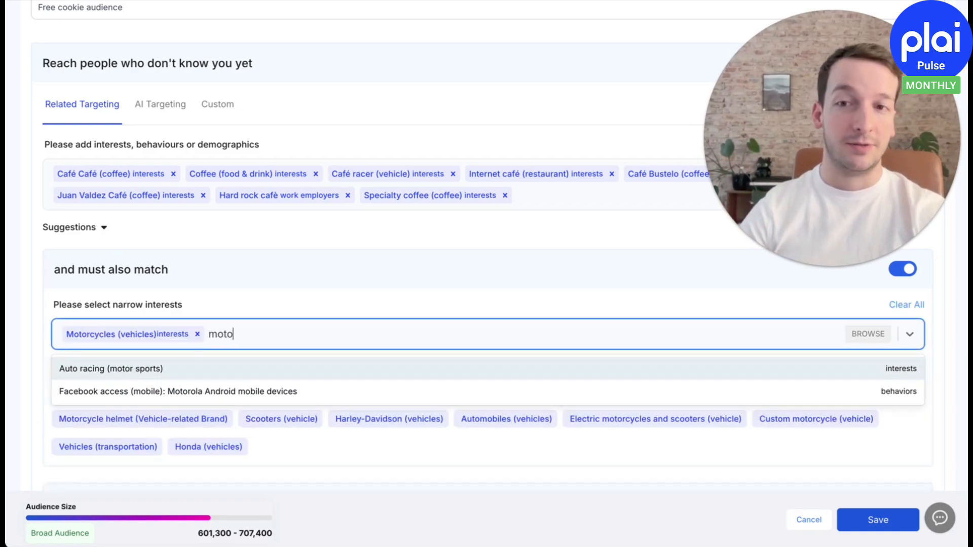
pyautogui.press('BackSpace')
pyautogui.click(285, 303)
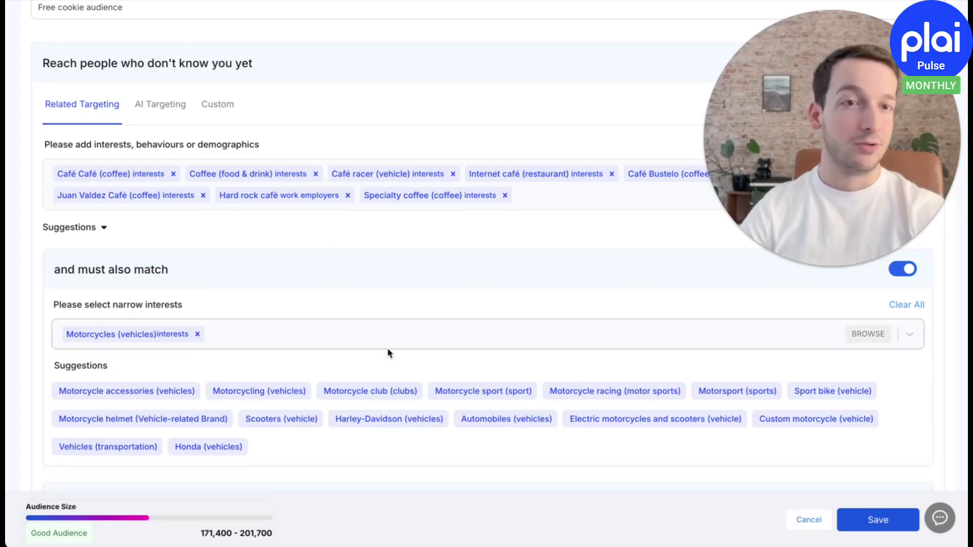
pyautogui.click(901, 268)
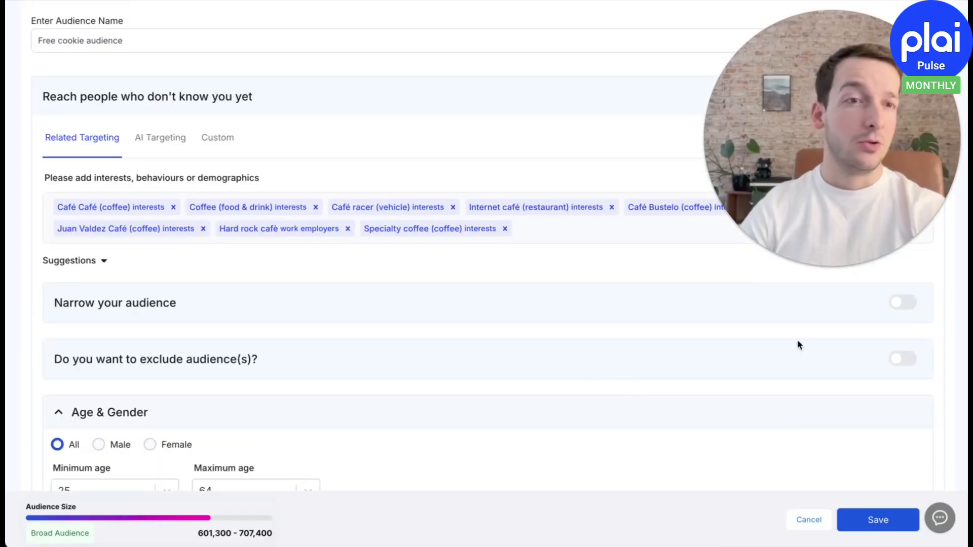
# Set manual placements, exclude Facebook right column and Facebook Marketplace, and save the audience
pyautogui.scroll(-3, 578, 354)
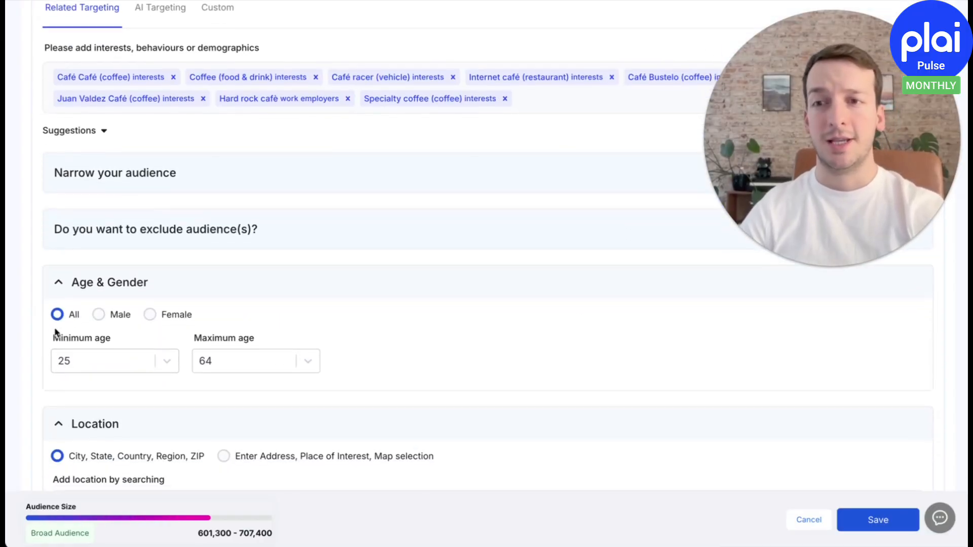
pyautogui.scroll(-1, 277, 365)
pyautogui.scroll(-2, 277, 365)
pyautogui.scroll(-7, 262, 298)
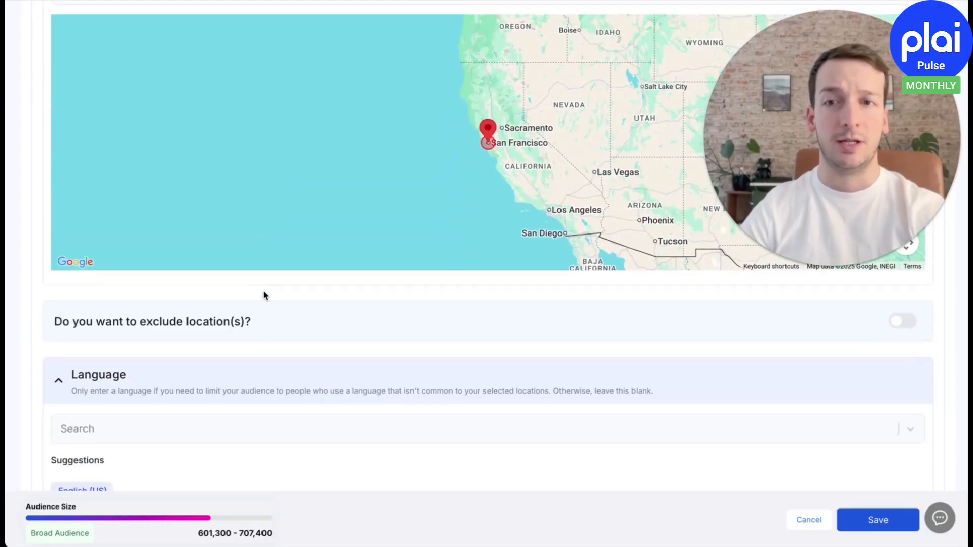
pyautogui.scroll(-1, 268, 380)
pyautogui.scroll(-2, 414, 357)
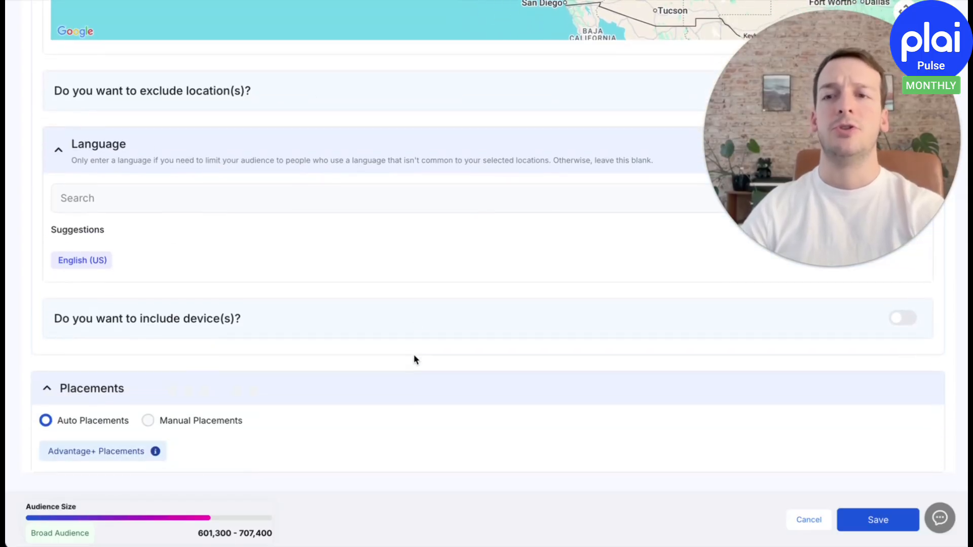
pyautogui.click(163, 434)
pyautogui.scroll(-3, 139, 359)
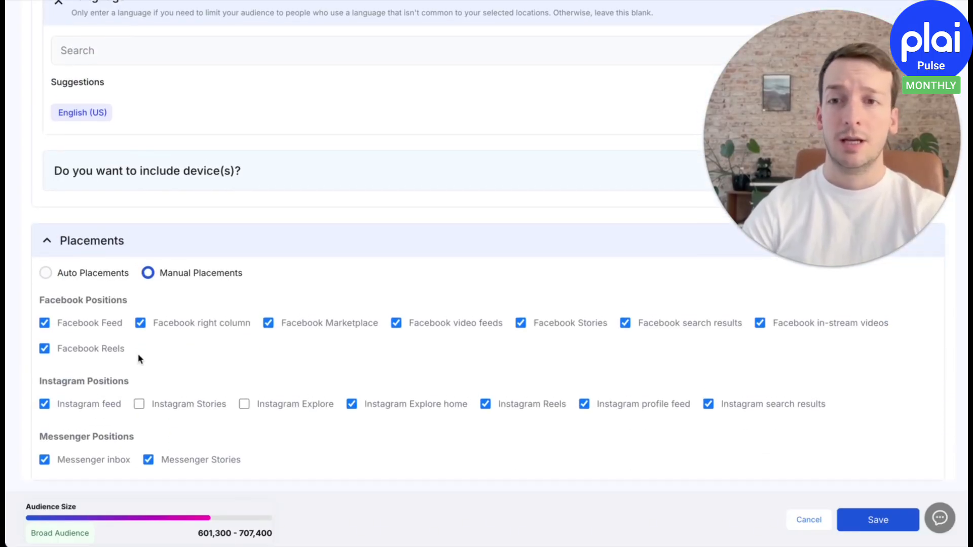
pyautogui.click(141, 324)
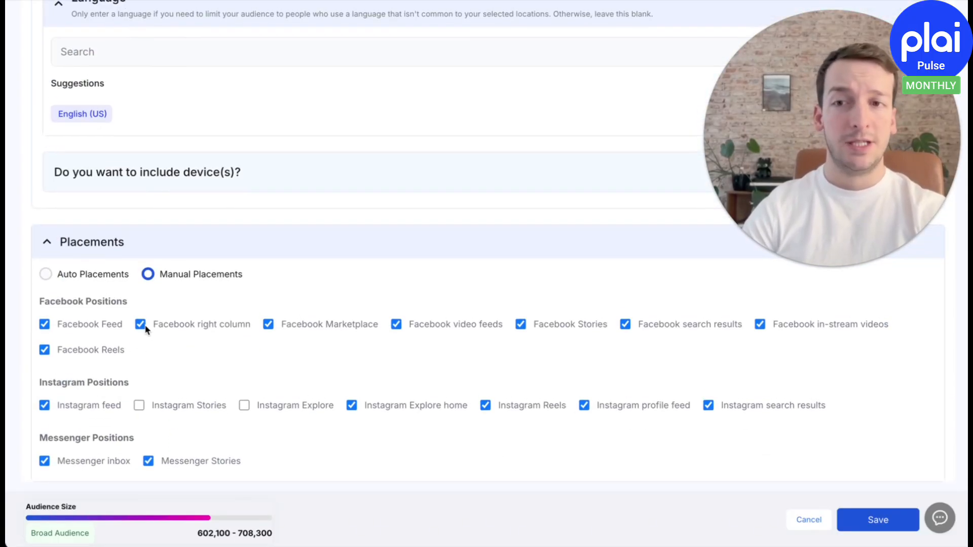
pyautogui.click(268, 324)
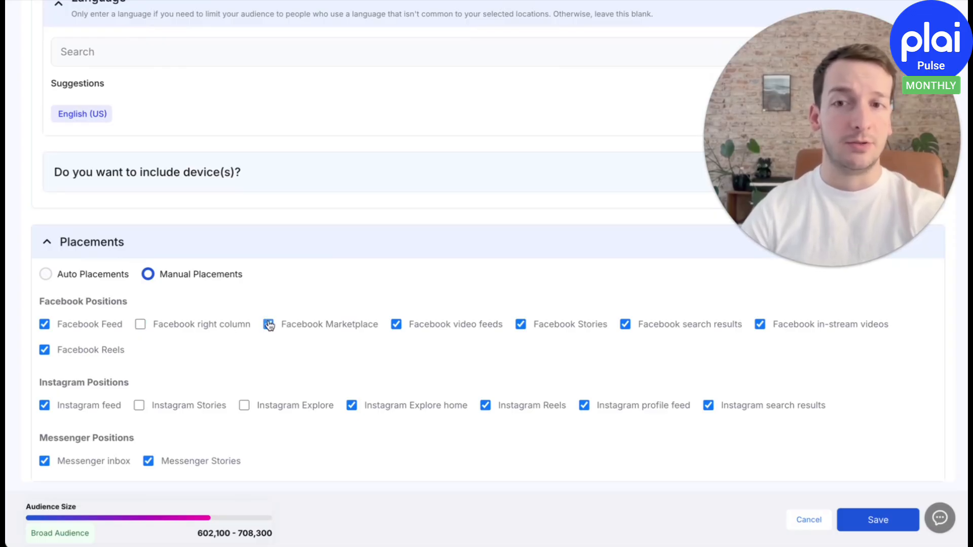
pyautogui.click(866, 522)
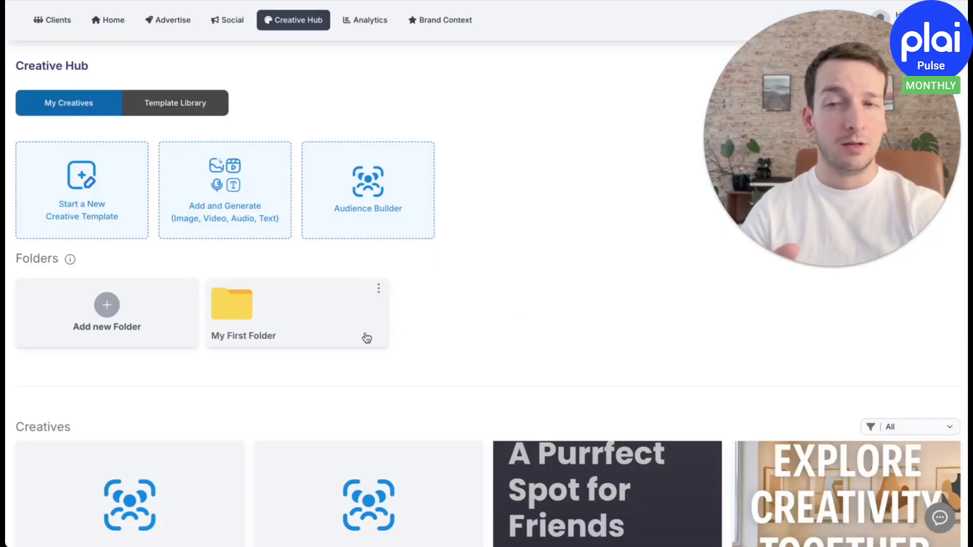
# Try out sharing the "Free cookie audience" creative with all clients, and leave without sharing it
pyautogui.scroll(-4, 367, 336)
pyautogui.click(226, 432)
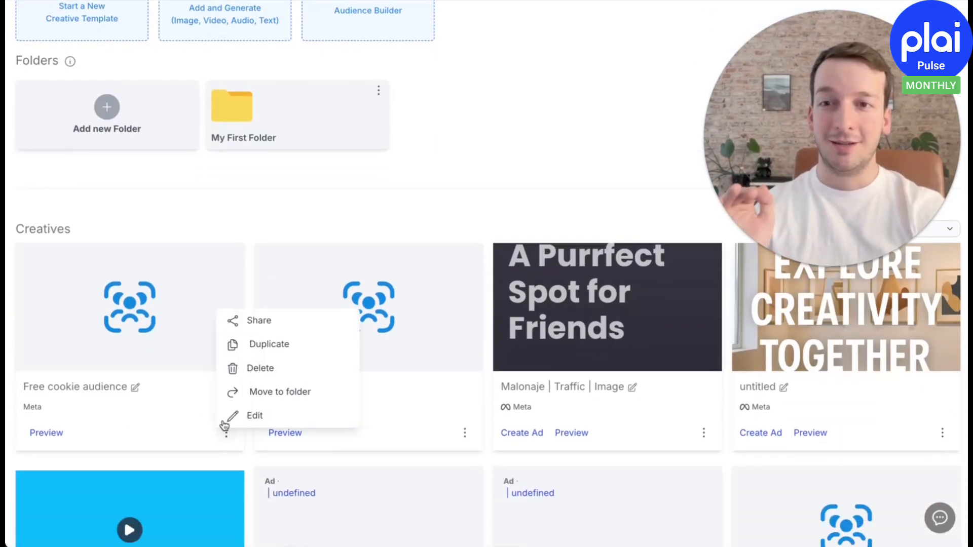
pyautogui.click(286, 325)
pyautogui.click(182, 248)
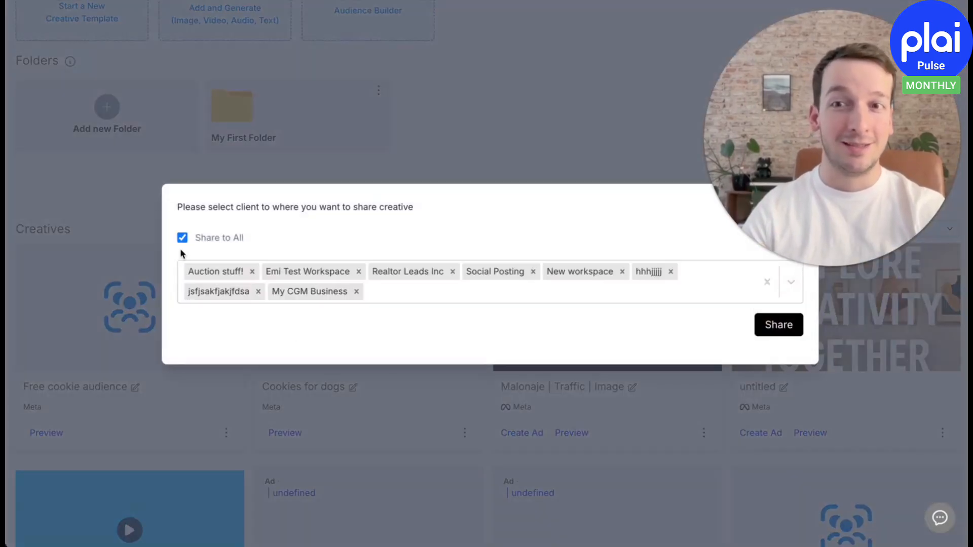
pyautogui.click(182, 248)
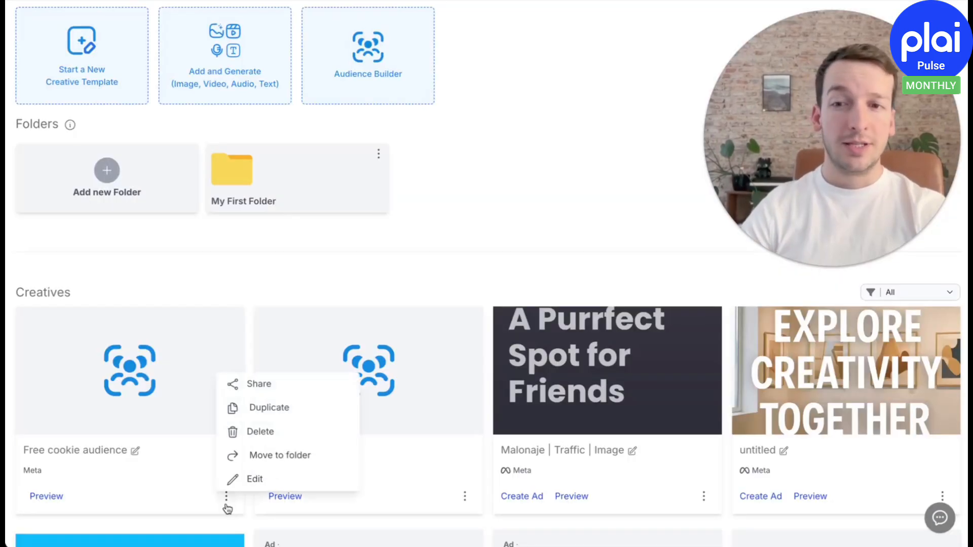
# Move the "Free cookie audience" creative into My First Folder
pyautogui.click(258, 456)
pyautogui.click(379, 264)
pyautogui.click(382, 301)
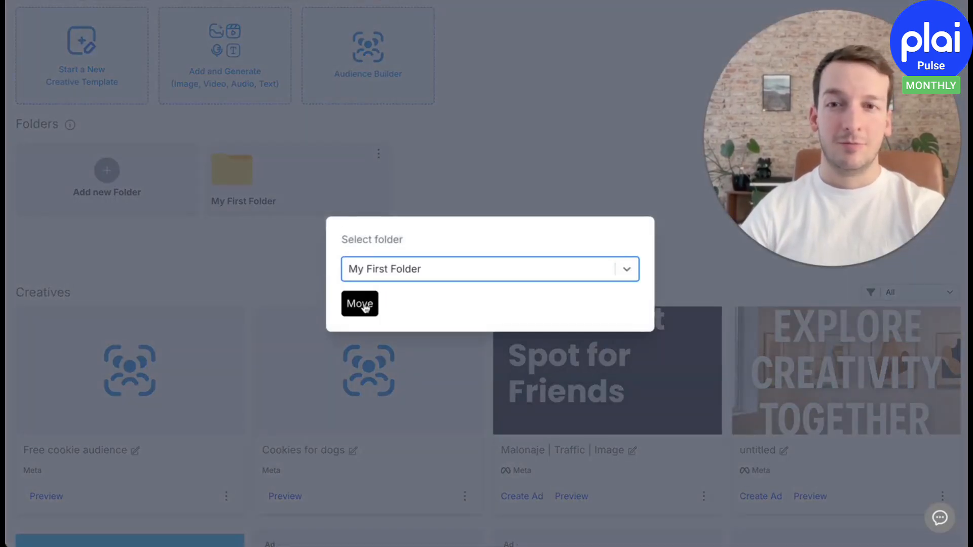
pyautogui.click(362, 303)
# Try out sharing My First Folder with all clients, and leave without updating the sharing
pyautogui.click(378, 154)
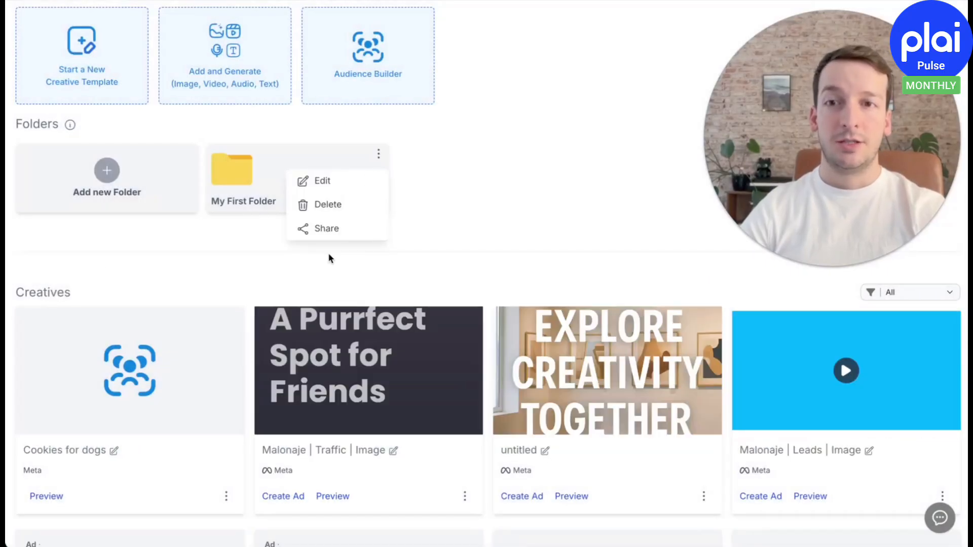
pyautogui.click(347, 231)
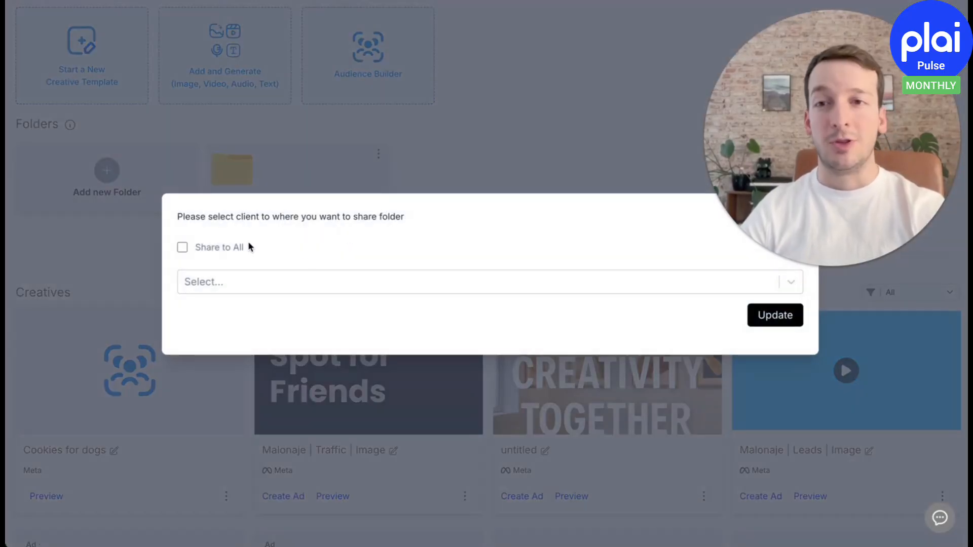
pyautogui.click(182, 247)
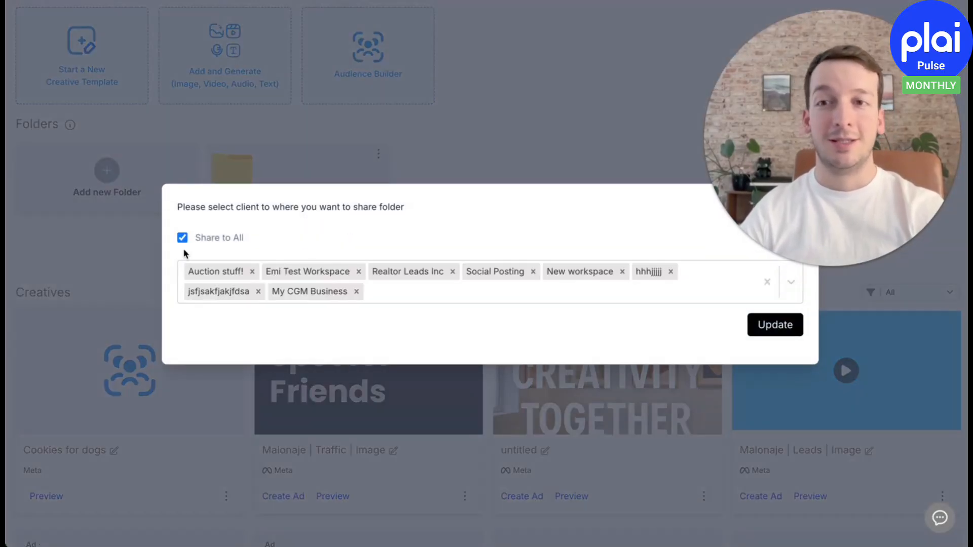
pyautogui.click(64, 267)
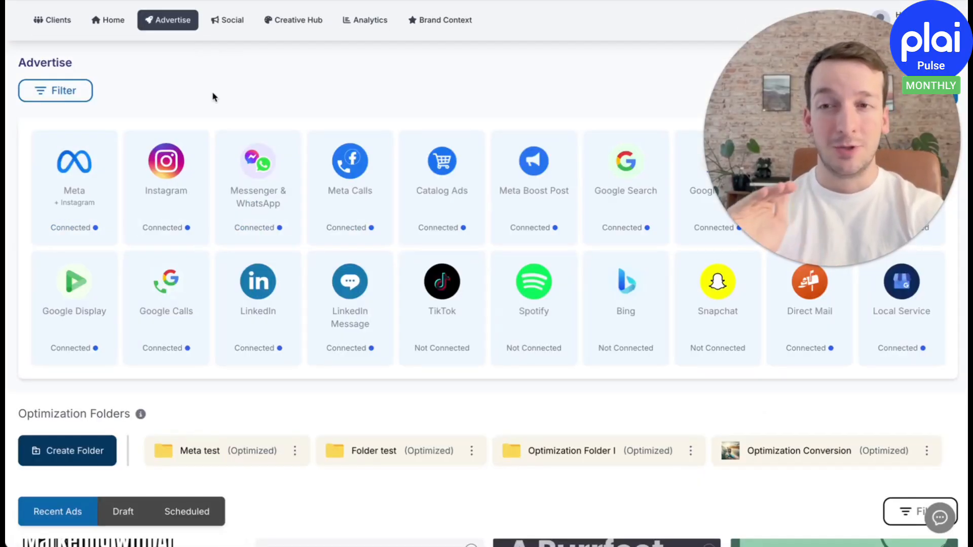
# Start a Meta campaign and apply the saved audience "Free cookie audience" to its targeting
pyautogui.click(96, 170)
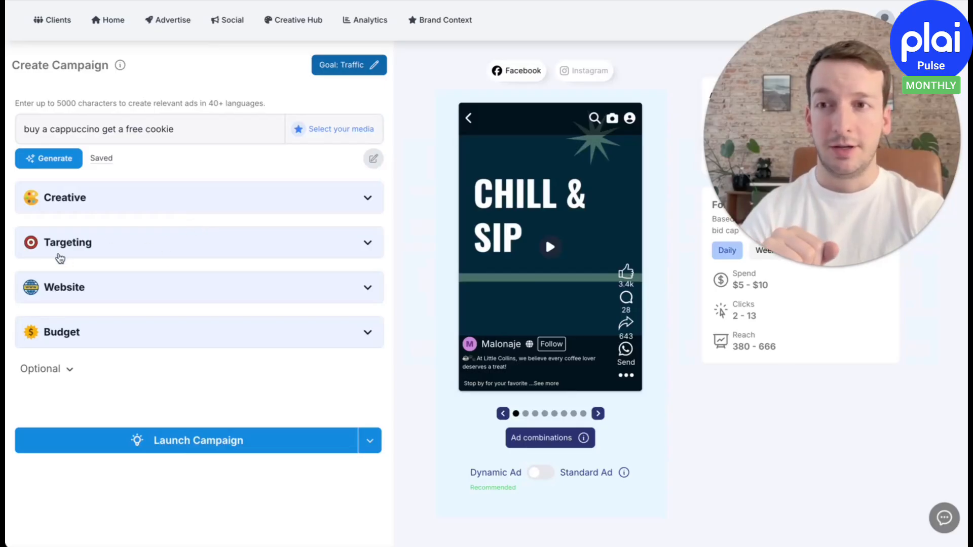
pyautogui.click(59, 255)
pyautogui.scroll(-1, 61, 257)
pyautogui.scroll(-1, 61, 257)
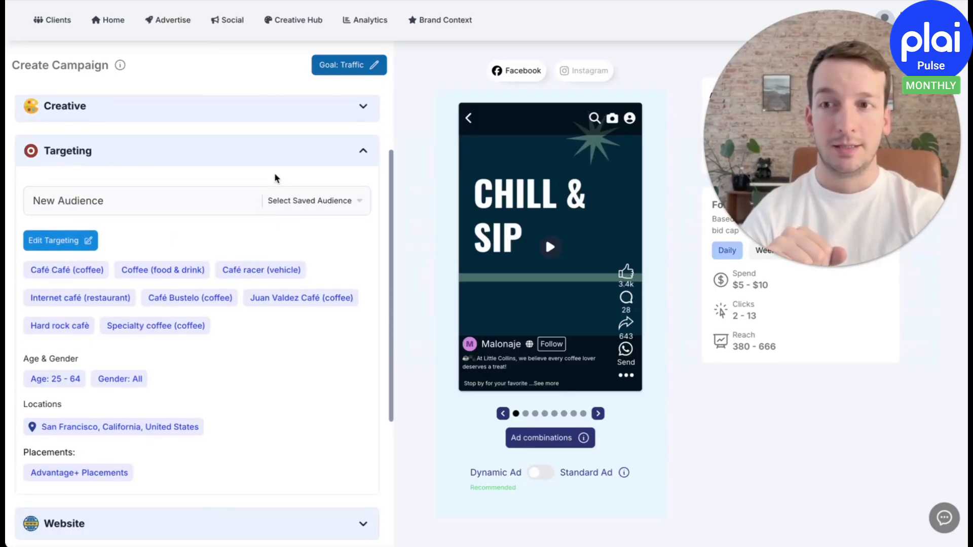
pyautogui.click(329, 201)
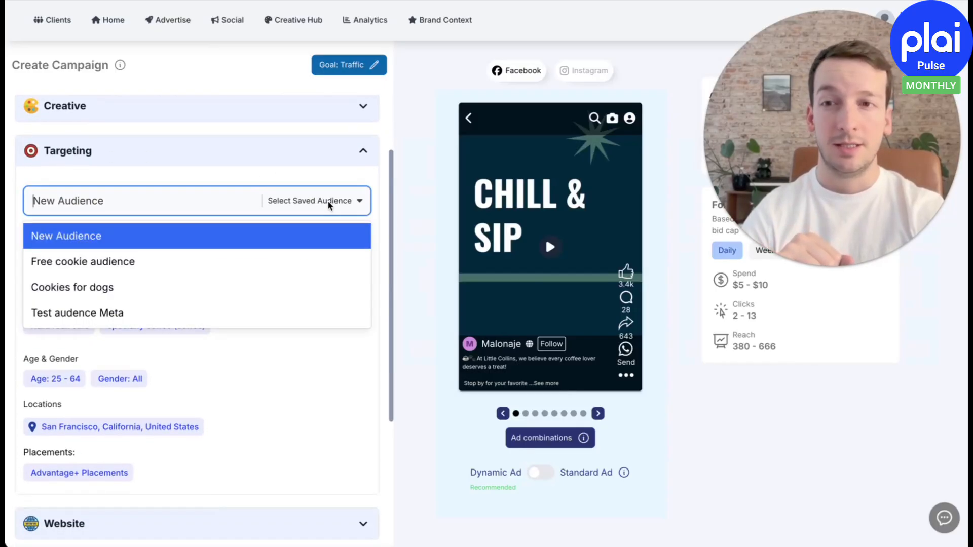
pyautogui.click(218, 258)
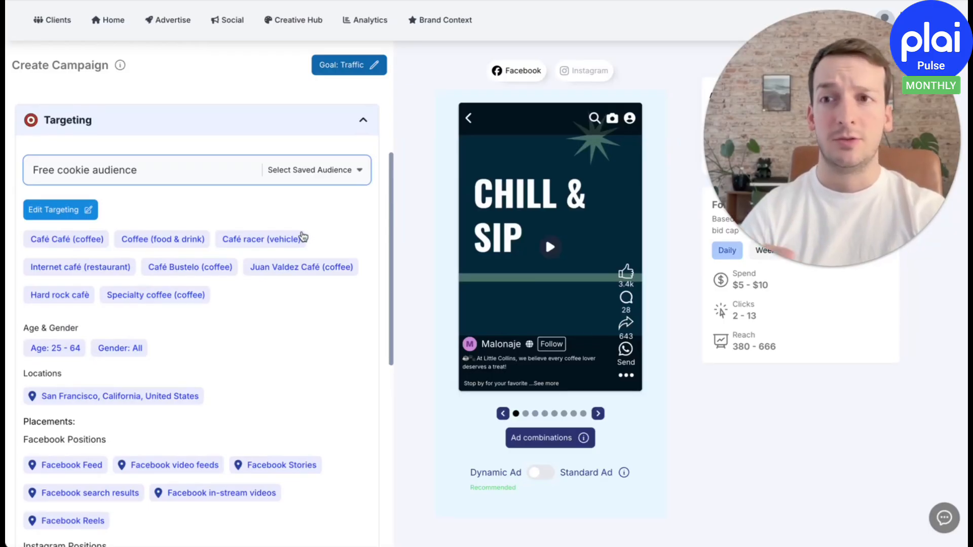
pyautogui.scroll(-1, 194, 309)
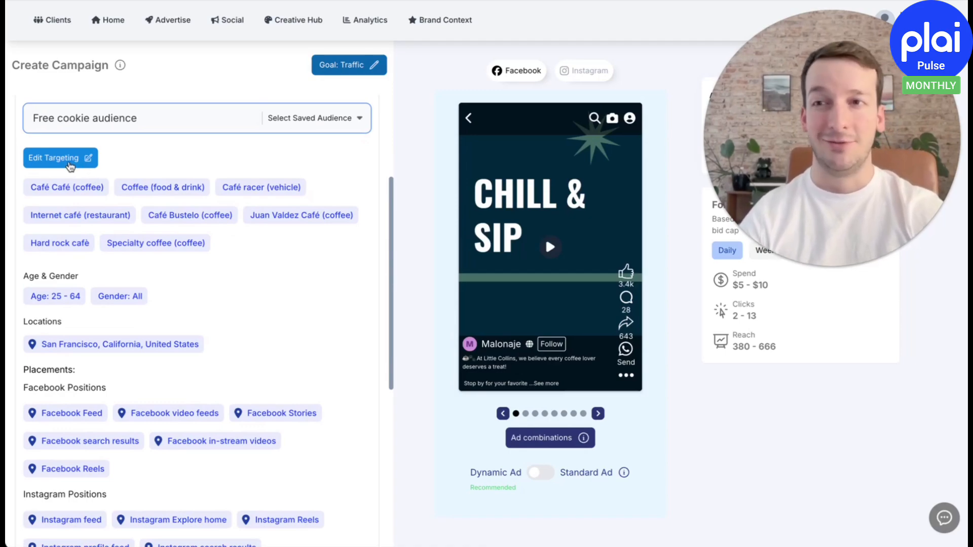
# Edit the campaign's targeting and remove the Juan Valdez Café (coffee) and Internet café (restaurant) interests
pyautogui.click(70, 167)
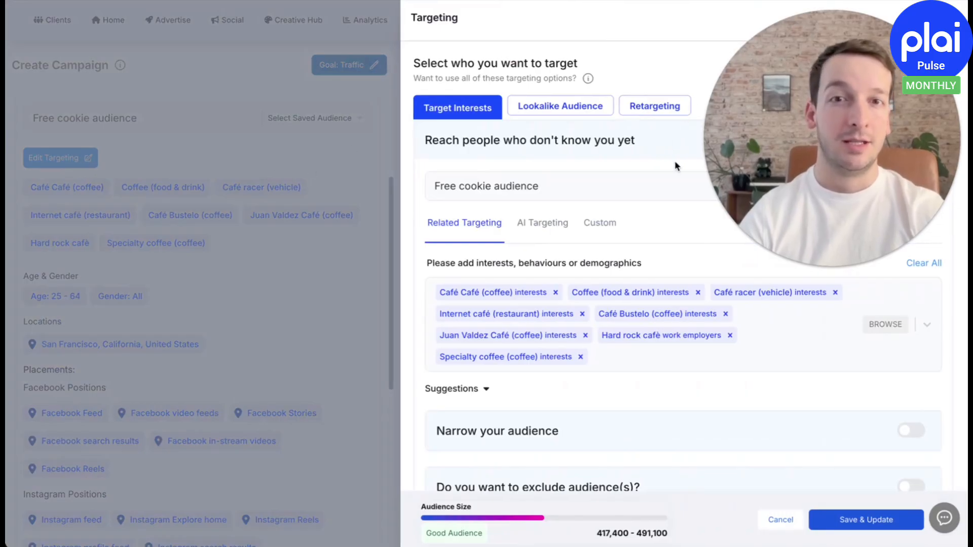
pyautogui.scroll(-2, 659, 228)
pyautogui.click(582, 278)
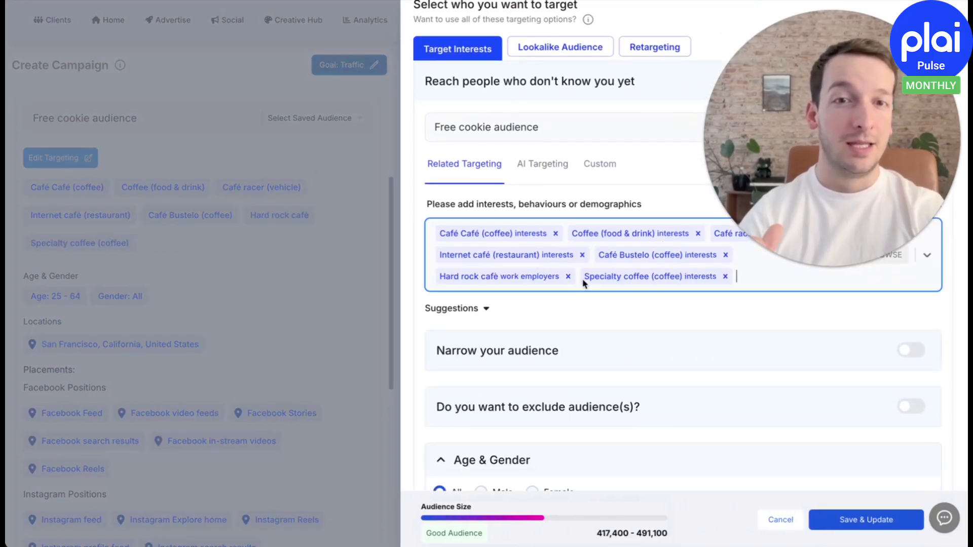
pyautogui.click(581, 255)
# Switch the campaign's placements from manual to Auto Placements and save the updated targeting
pyautogui.scroll(-6, 617, 324)
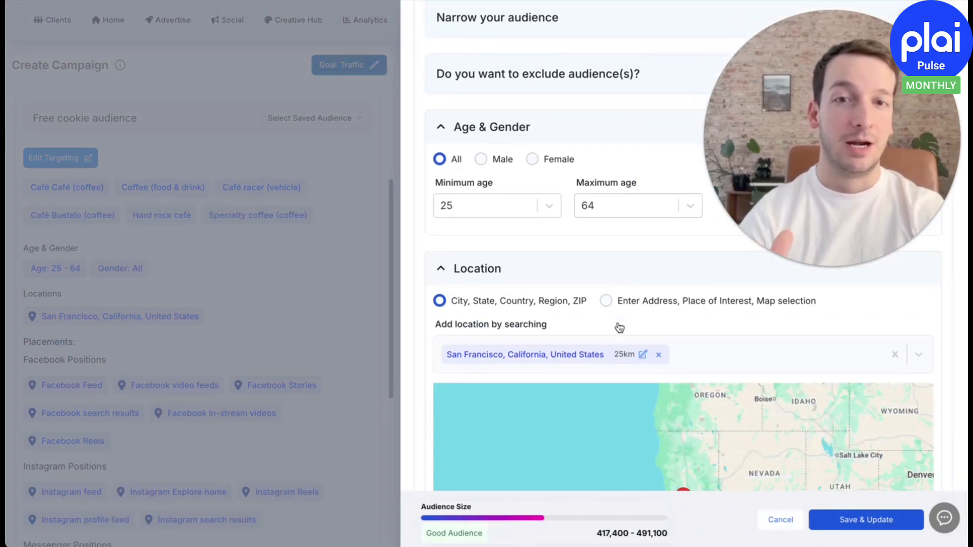
pyautogui.scroll(-10, 619, 326)
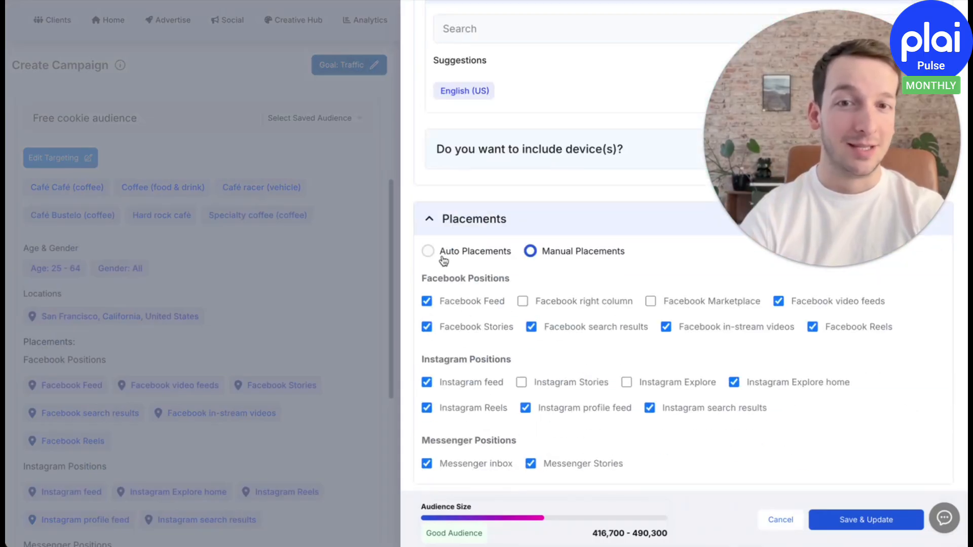
pyautogui.click(426, 252)
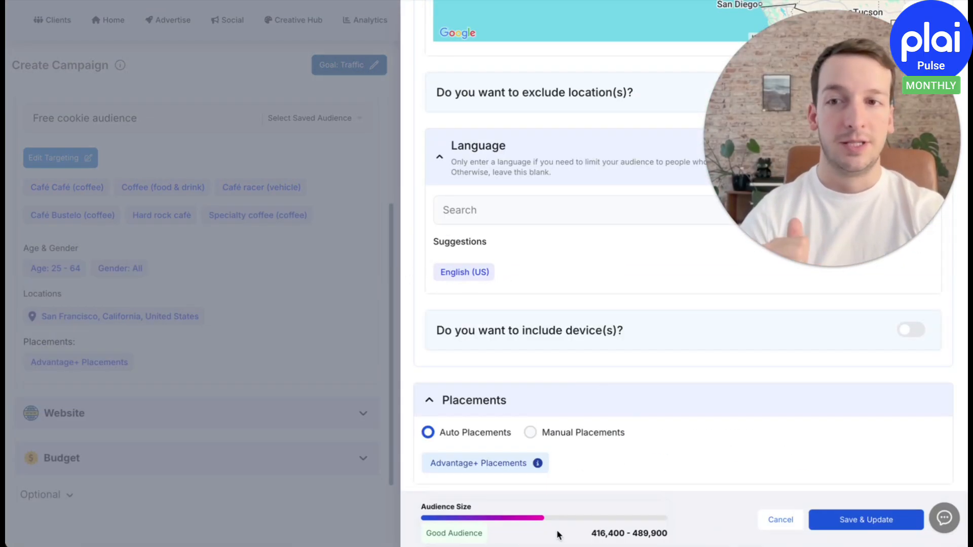
pyautogui.click(243, 342)
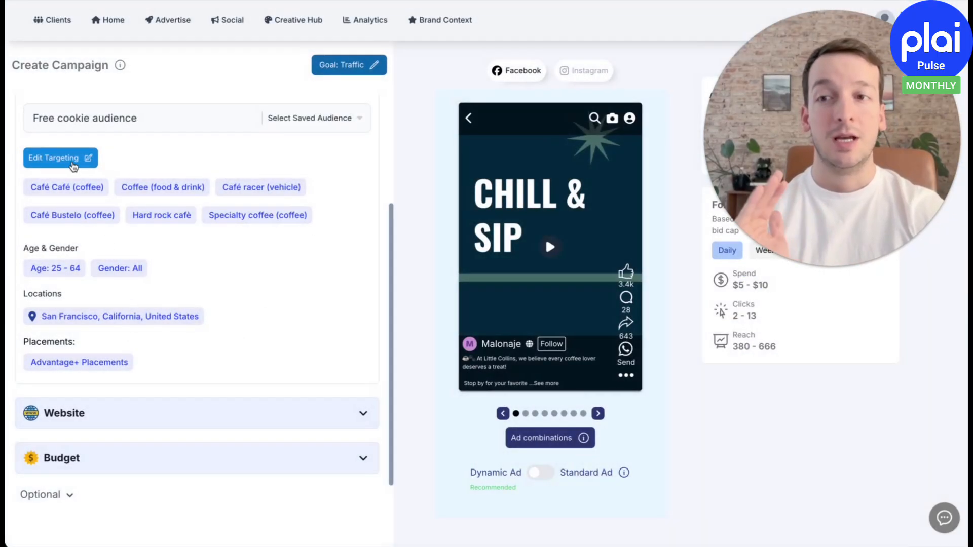
pyautogui.click(72, 163)
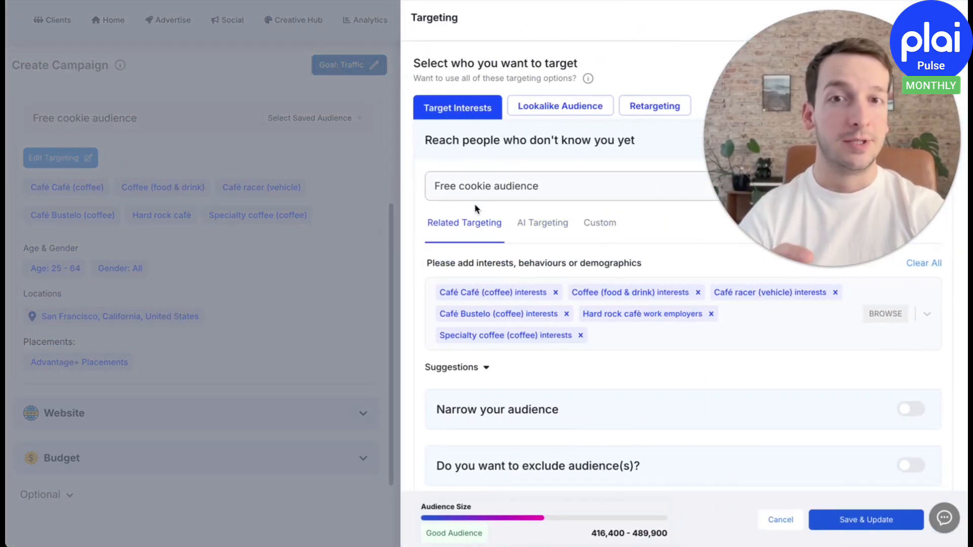
pyautogui.click(845, 522)
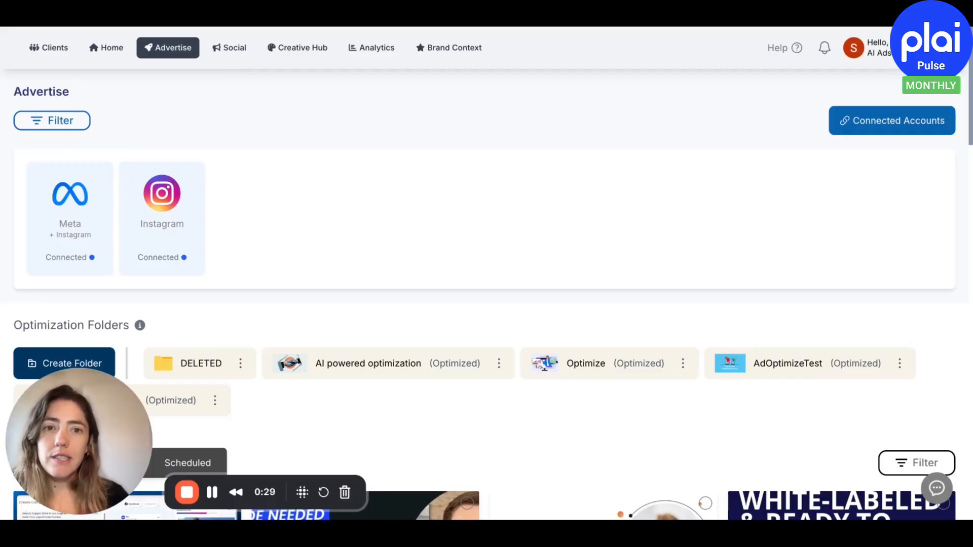
# Convert the "Custom audience | Image" ad set of the "Plai | Case Studies and Product Demos" campaign into a template
pyautogui.scroll(-5, 603, 146)
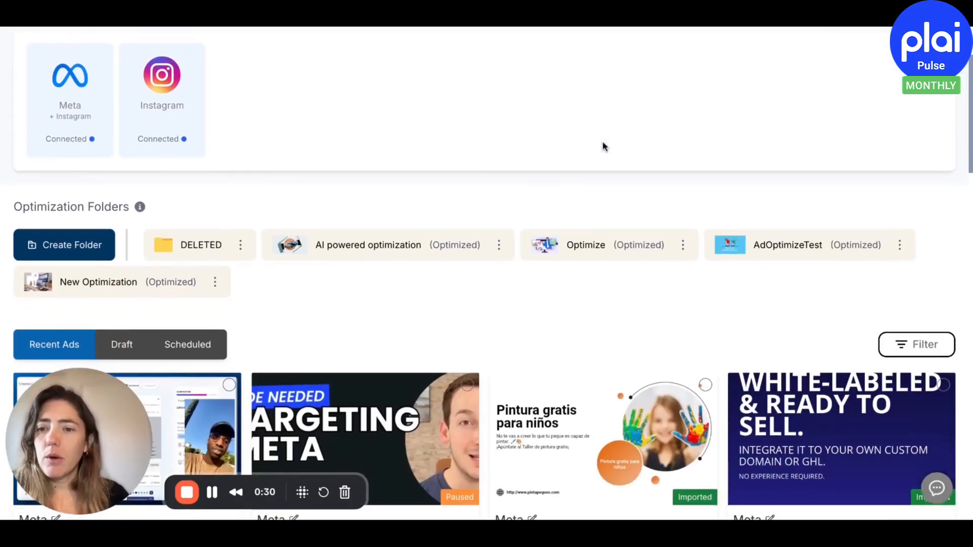
pyautogui.scroll(-3, 603, 146)
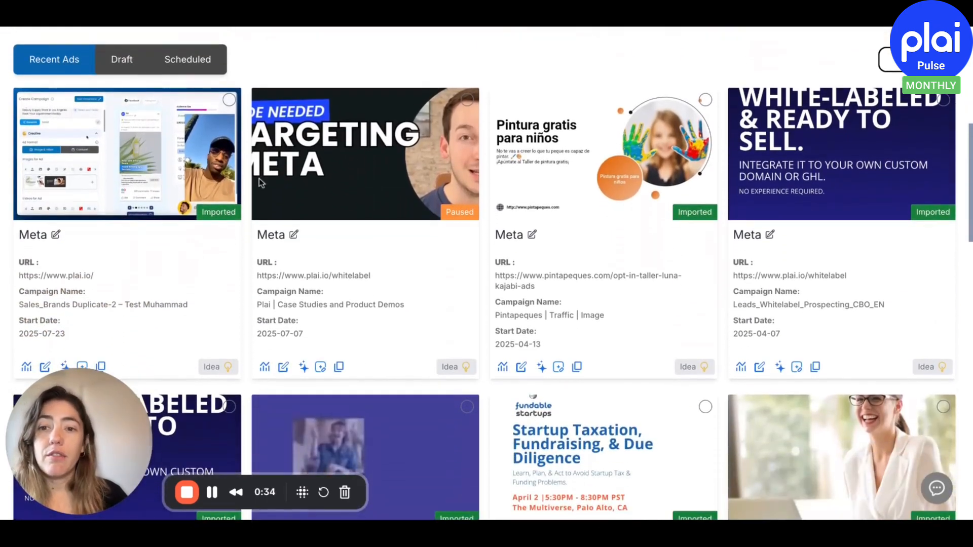
pyautogui.scroll(-1, 328, 167)
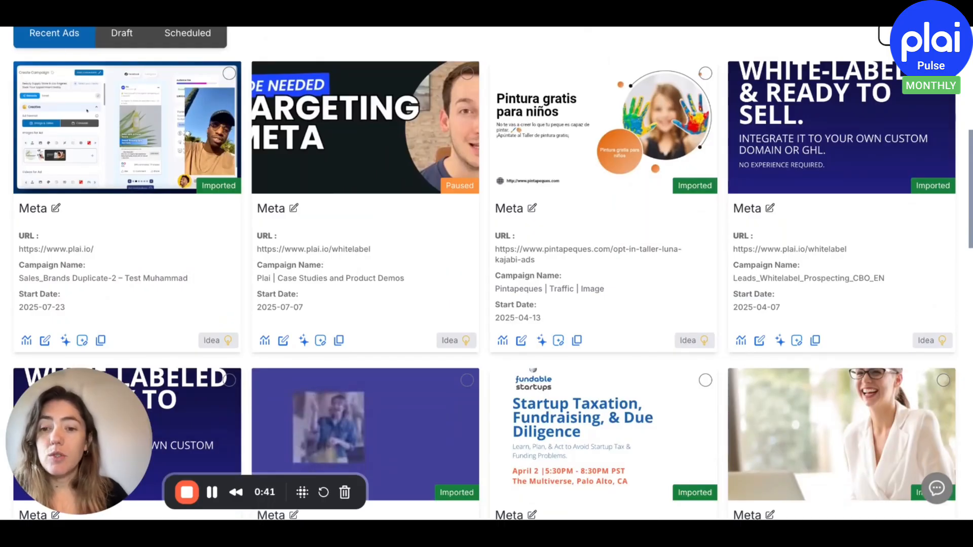
pyautogui.click(320, 340)
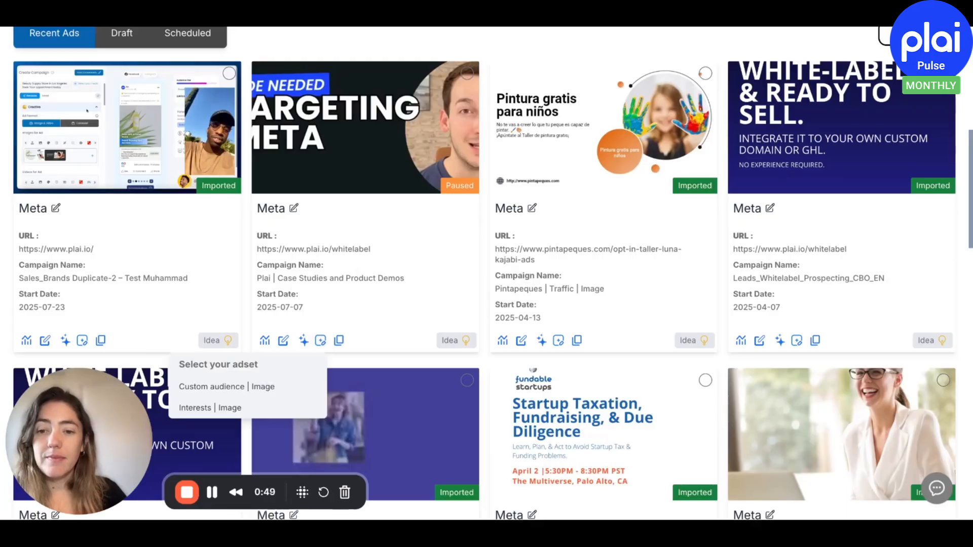
pyautogui.click(262, 387)
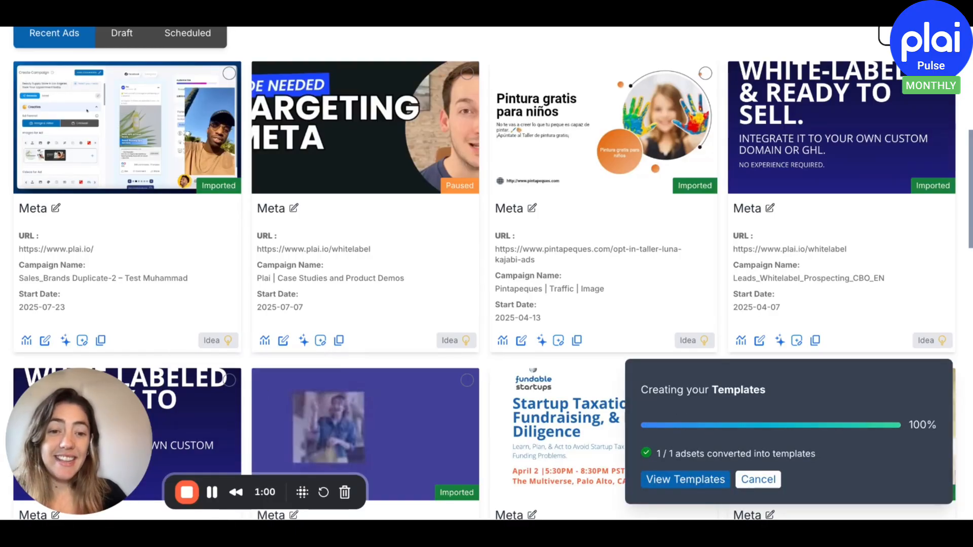
# View the new "Custom audience | Image" template in the Creative Hub and open ad creation from it
pyautogui.click(673, 480)
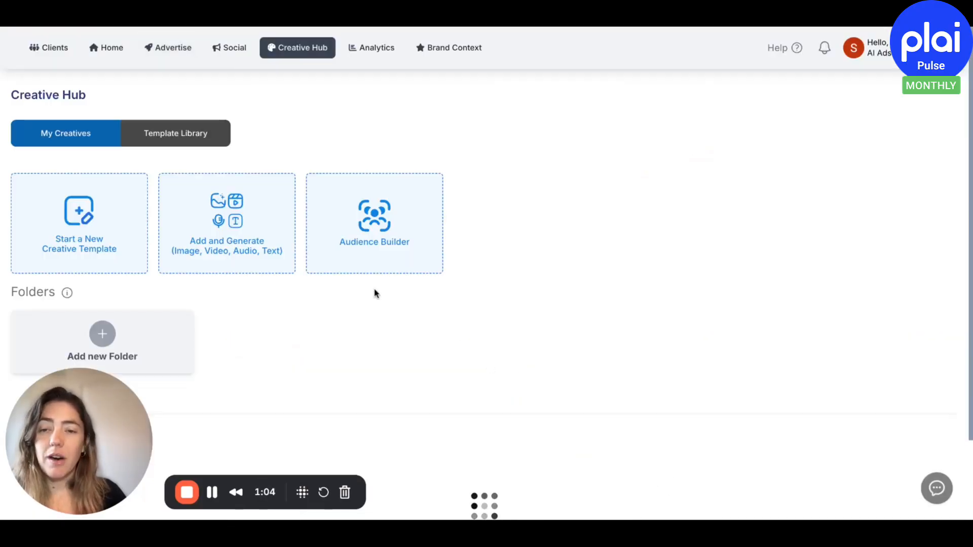
pyautogui.scroll(-3, 375, 292)
pyautogui.scroll(-6, 376, 293)
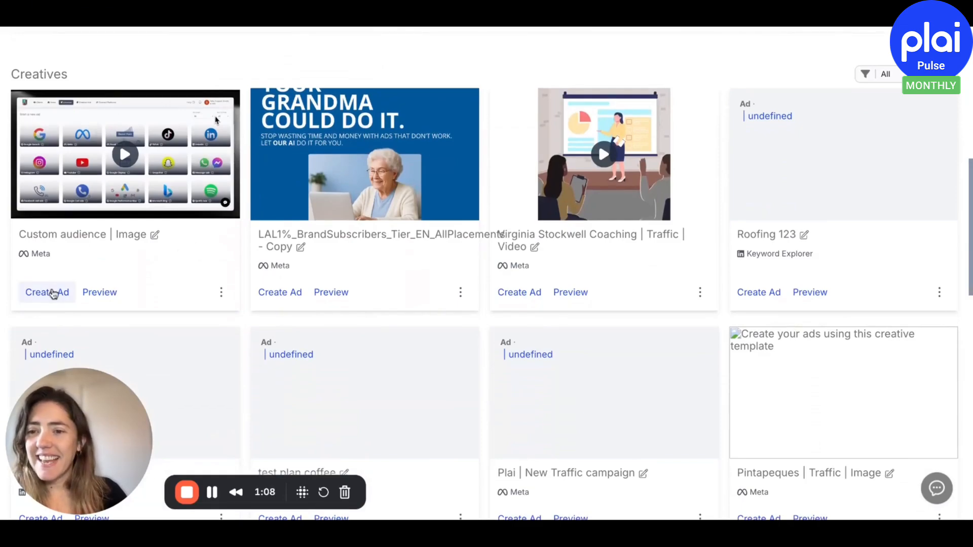
pyautogui.click(47, 292)
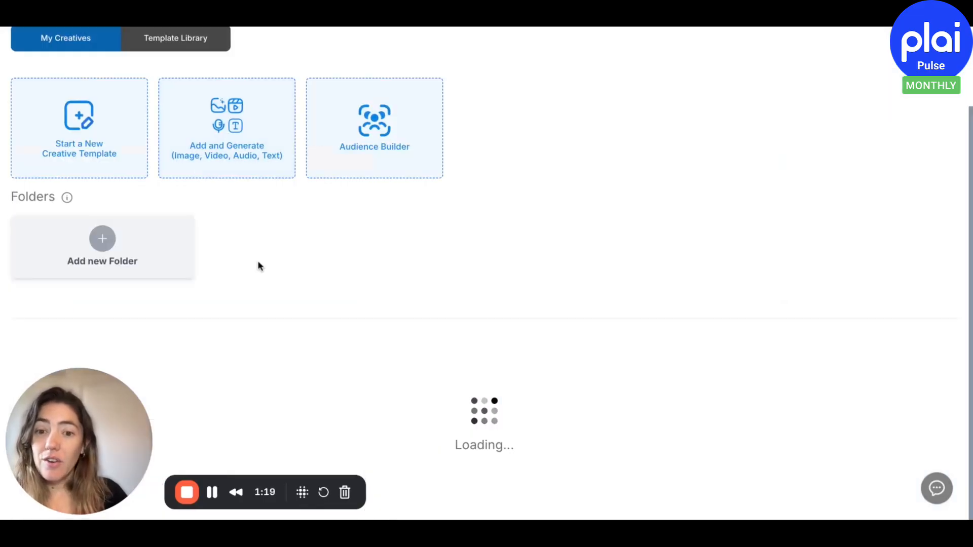
# Open the sharing options of the "Custom audience | Image" template and choose to share it with all clients
pyautogui.scroll(-4, 258, 263)
pyautogui.scroll(-3, 257, 261)
pyautogui.click(221, 244)
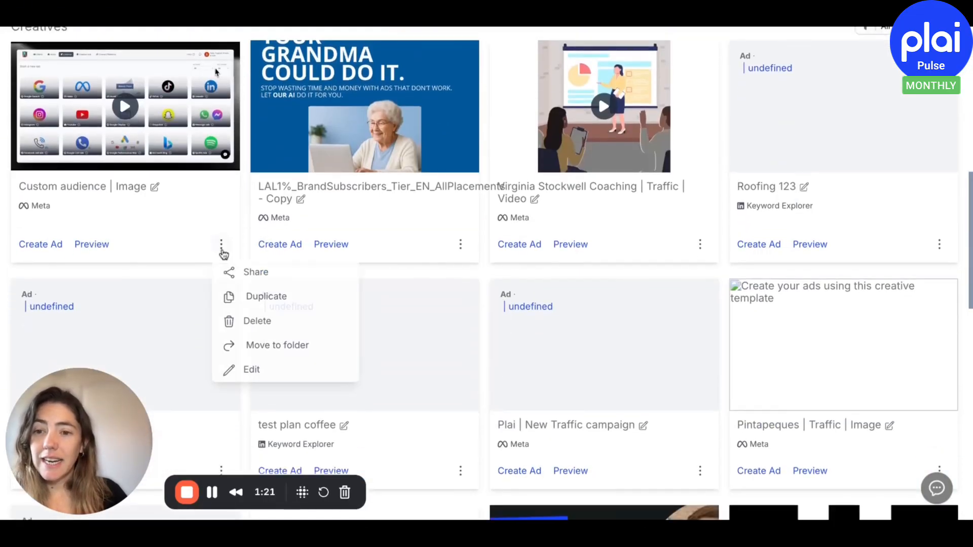
pyautogui.click(245, 273)
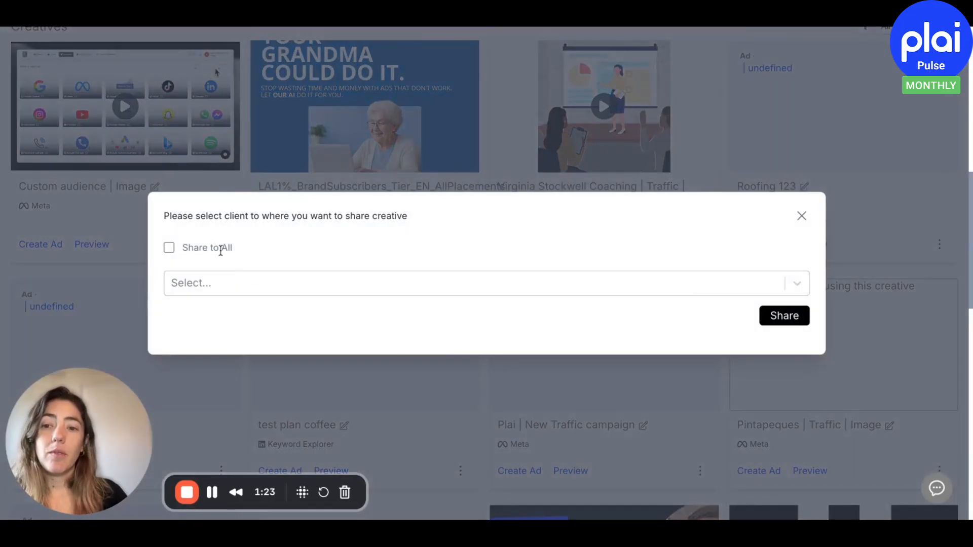
pyautogui.click(169, 248)
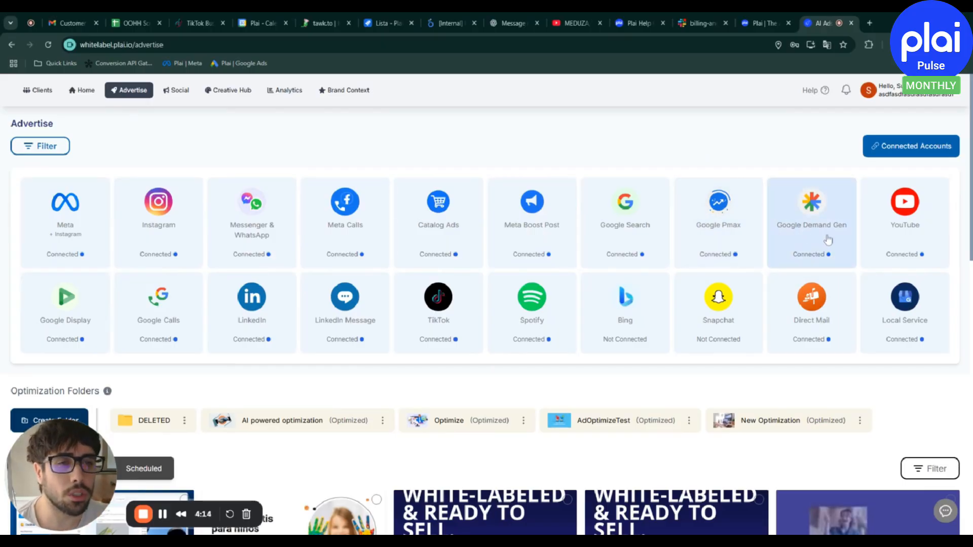
# Start a new Google Demand Gen campaign and review the headlines in its Creative section
pyautogui.click(814, 227)
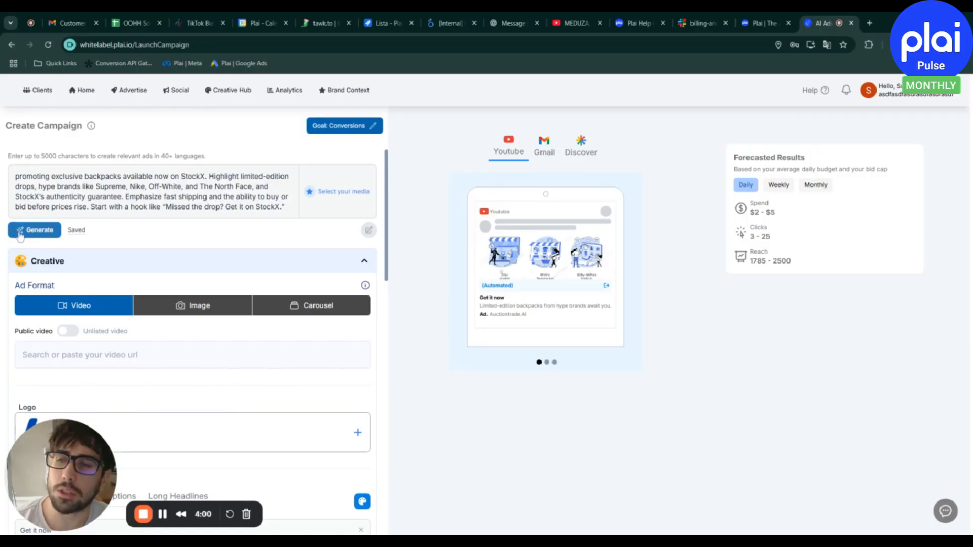
pyautogui.scroll(-5, 131, 236)
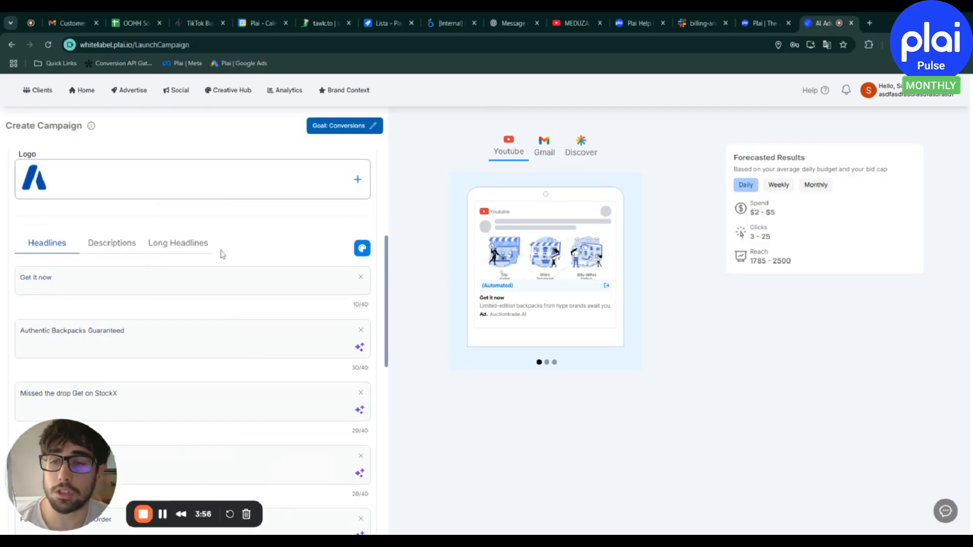
pyautogui.scroll(-1, 205, 248)
pyautogui.scroll(-2, 206, 347)
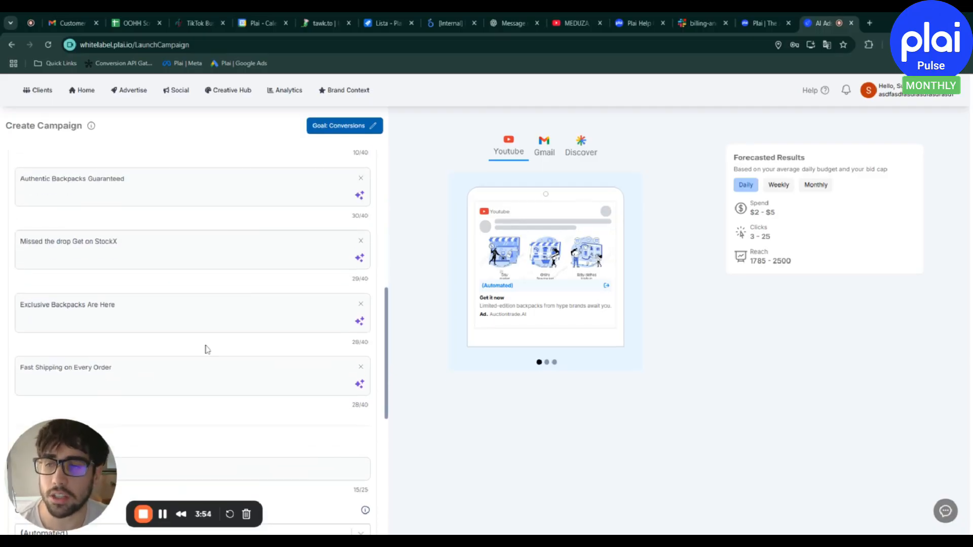
# View the AI rewriting options for the headline "Authentic Backpacks Guaranteed" and close them without generating a new version
pyautogui.scroll(2, 293, 272)
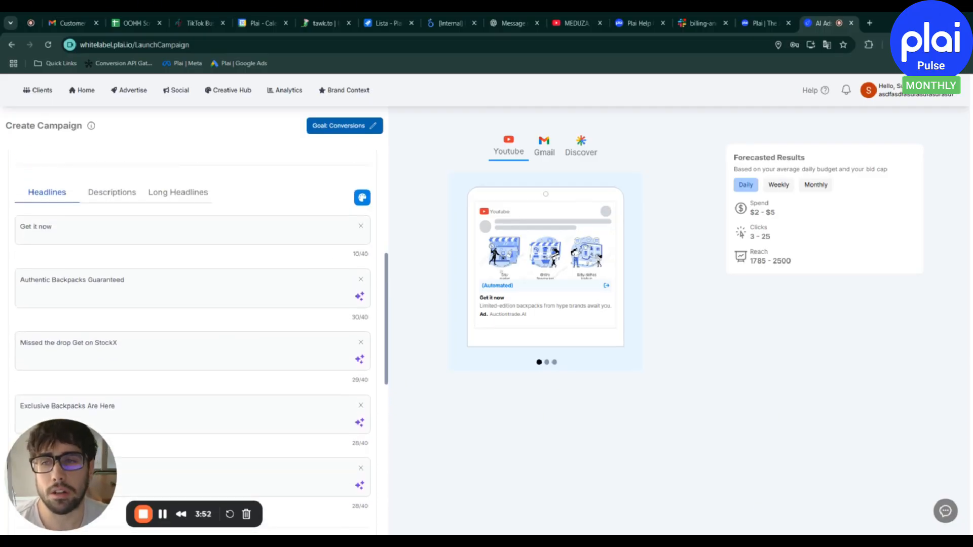
pyautogui.click(360, 303)
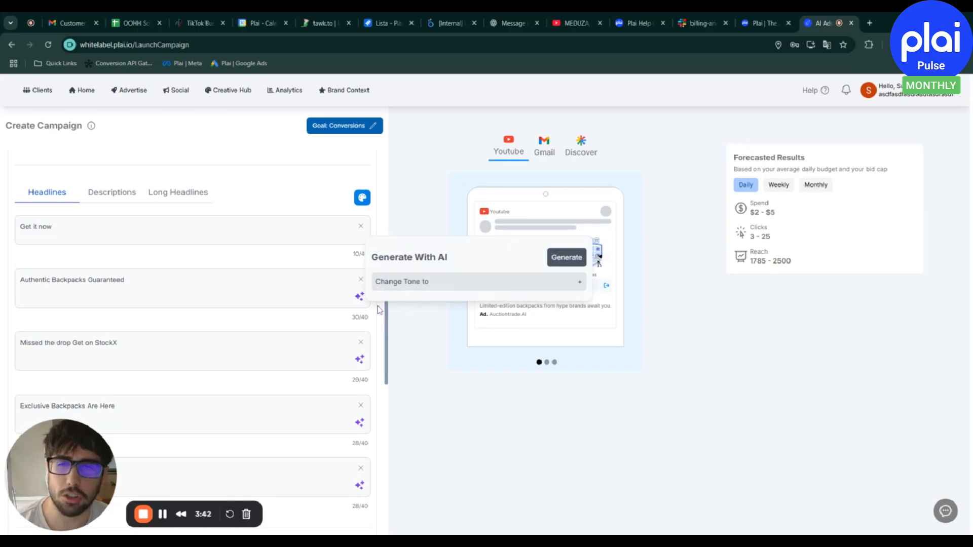
pyautogui.click(258, 294)
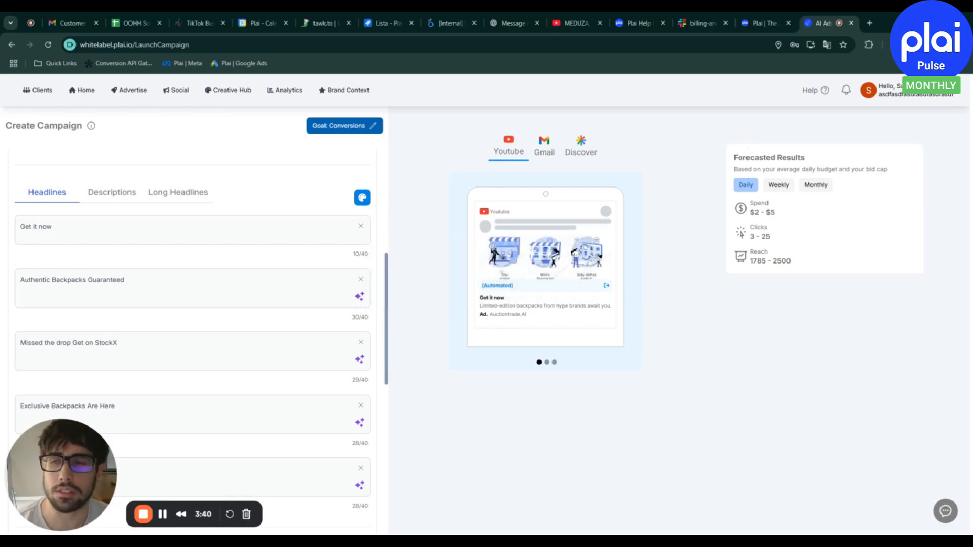
# Review the campaign's Creative section, covering ad formats, video, logo, headlines, business name and call to action
pyautogui.scroll(3, 297, 298)
pyautogui.scroll(2, 260, 310)
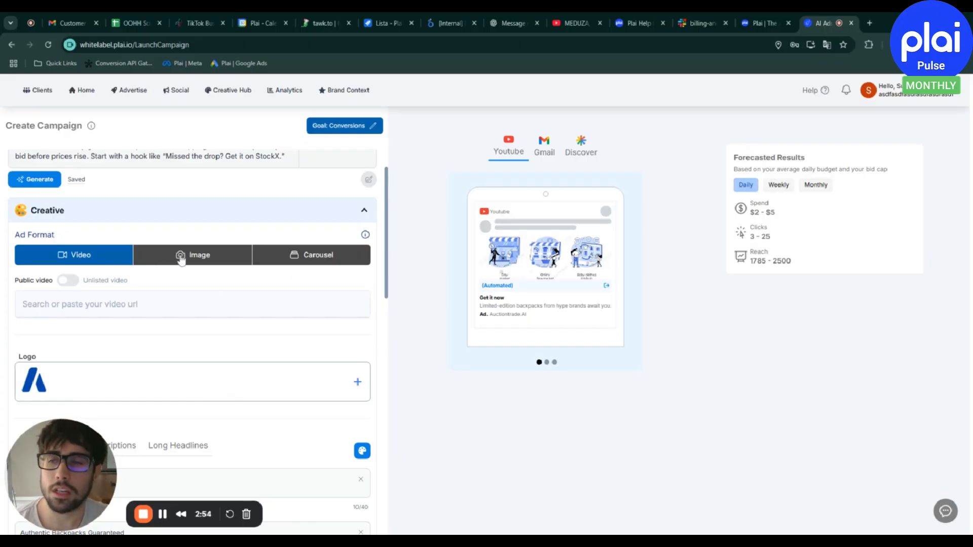
pyautogui.scroll(-1, 207, 264)
pyautogui.scroll(-7, 178, 265)
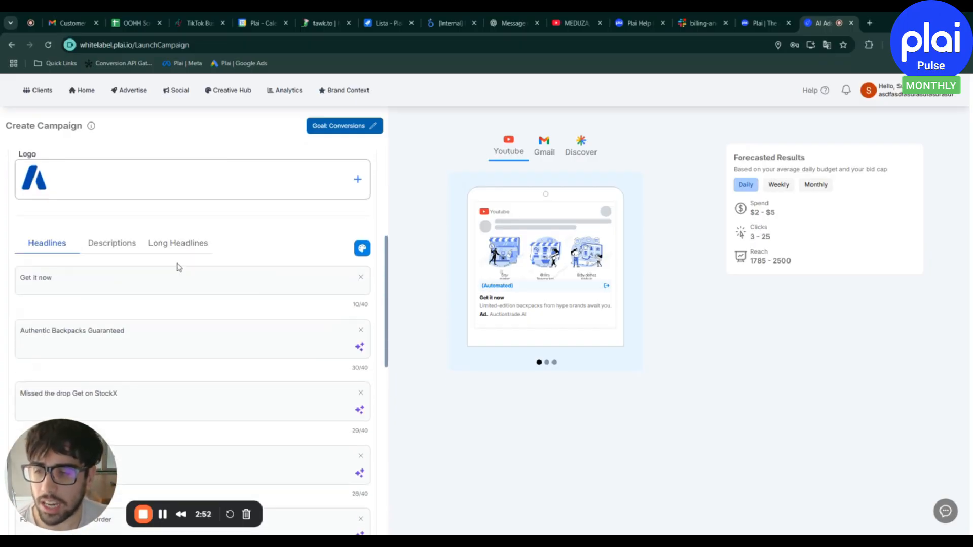
pyautogui.scroll(-2, 199, 246)
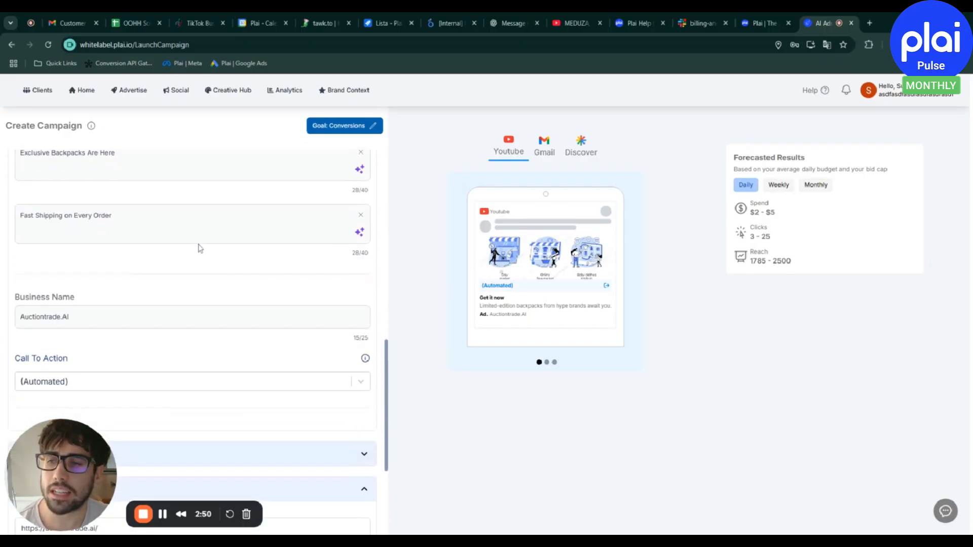
pyautogui.scroll(3, 200, 246)
pyautogui.scroll(8, 249, 255)
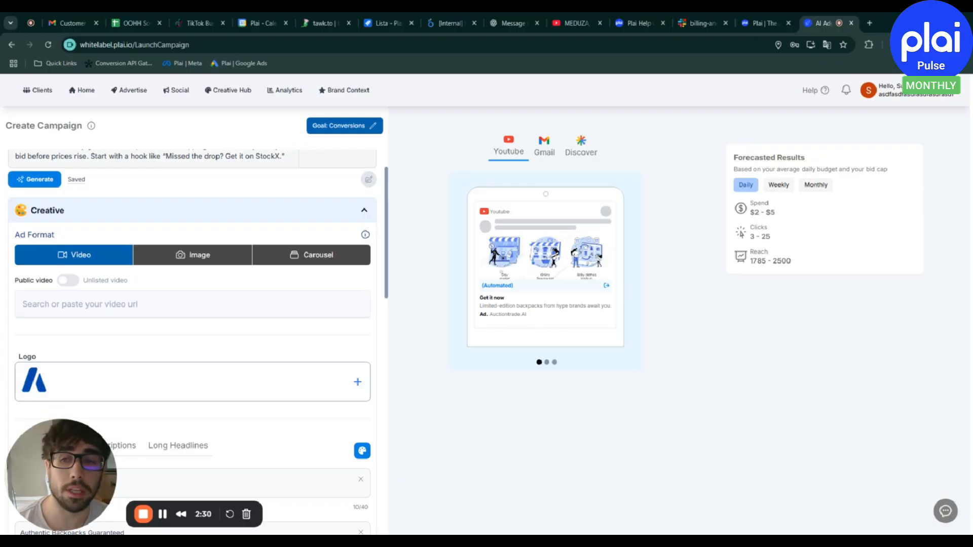
pyautogui.scroll(-7, 158, 310)
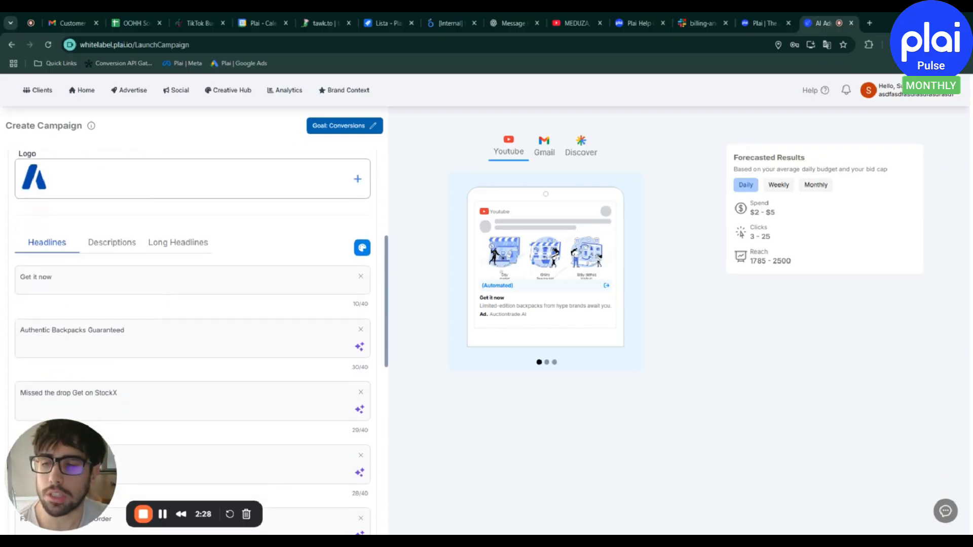
pyautogui.scroll(-5, 221, 252)
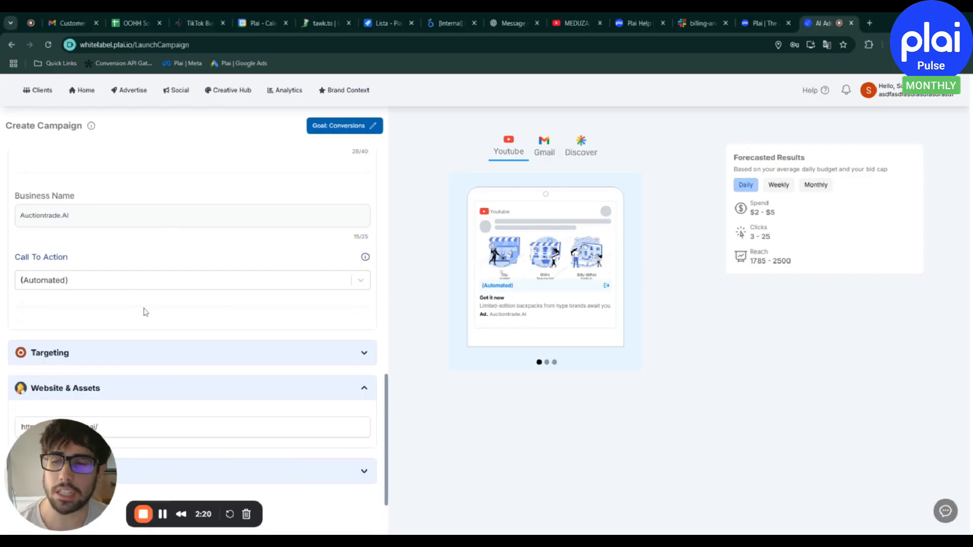
# Check the website URL and expand the Budget section to view the daily budget setting
pyautogui.scroll(-2, 144, 307)
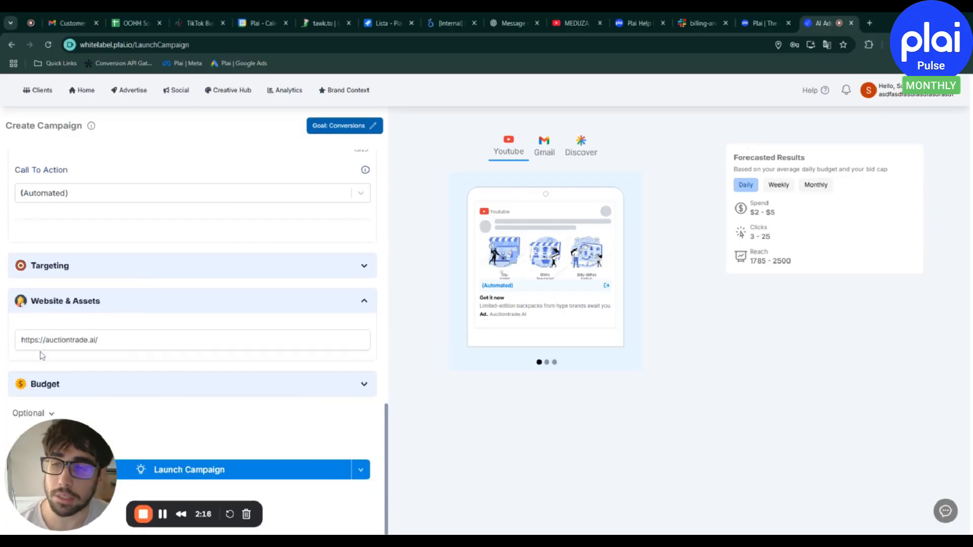
pyautogui.click(214, 381)
pyautogui.scroll(-1, 214, 381)
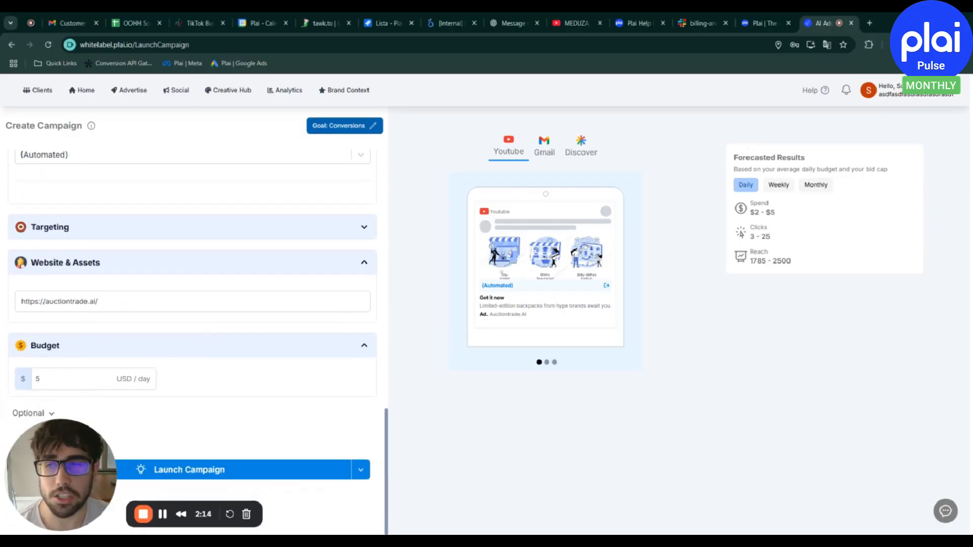
pyautogui.scroll(1, 207, 332)
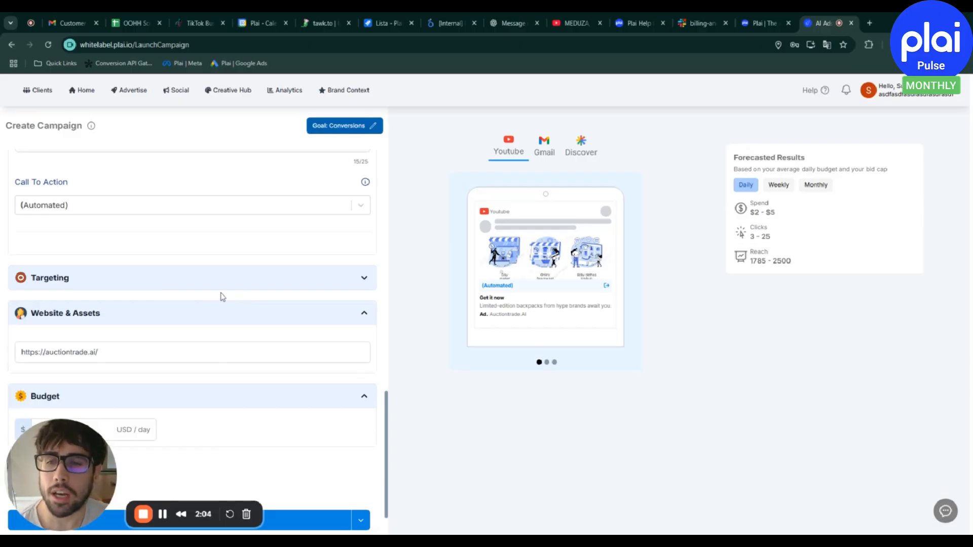
# Expand the Targeting section and open its full settings to examine the language, location and location exclusion options
pyautogui.click(317, 279)
pyautogui.scroll(-2, 65, 352)
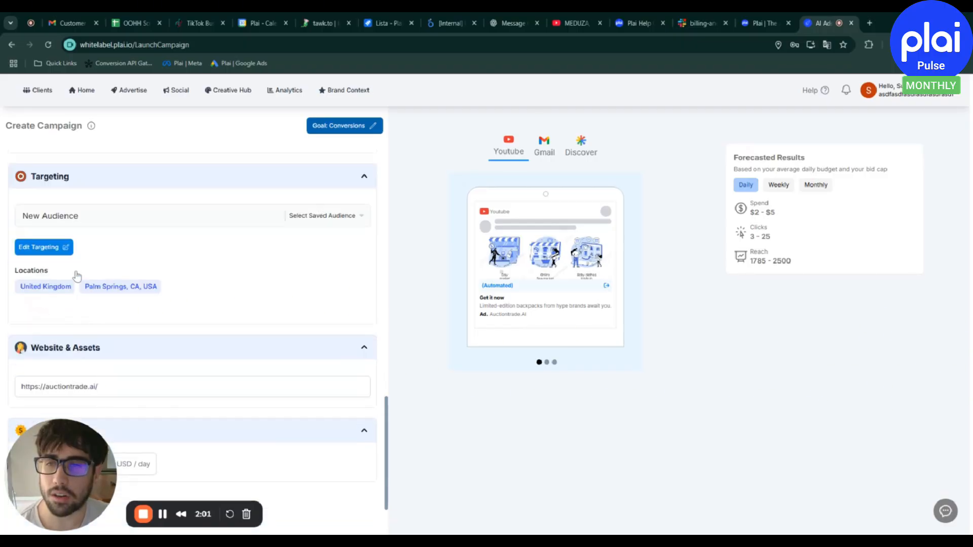
pyautogui.click(48, 249)
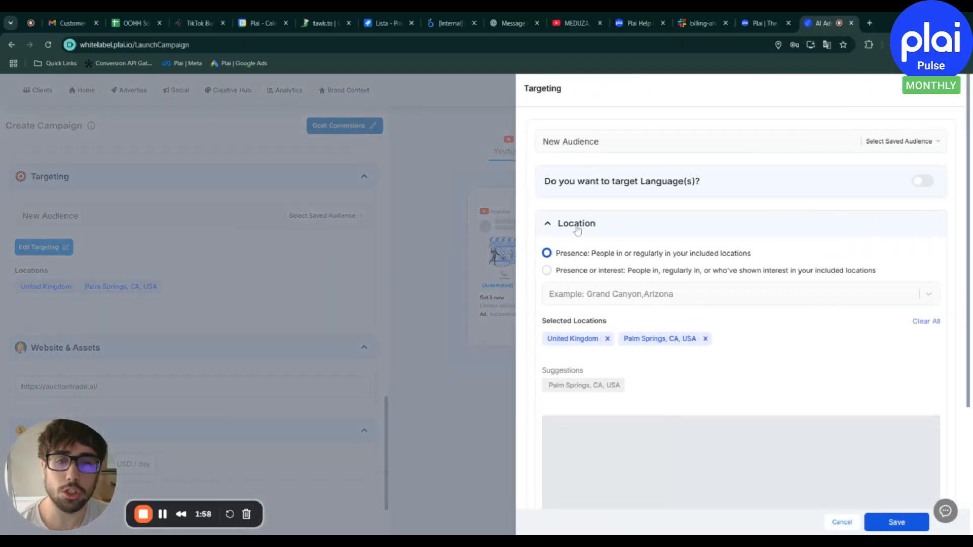
pyautogui.scroll(-1, 662, 350)
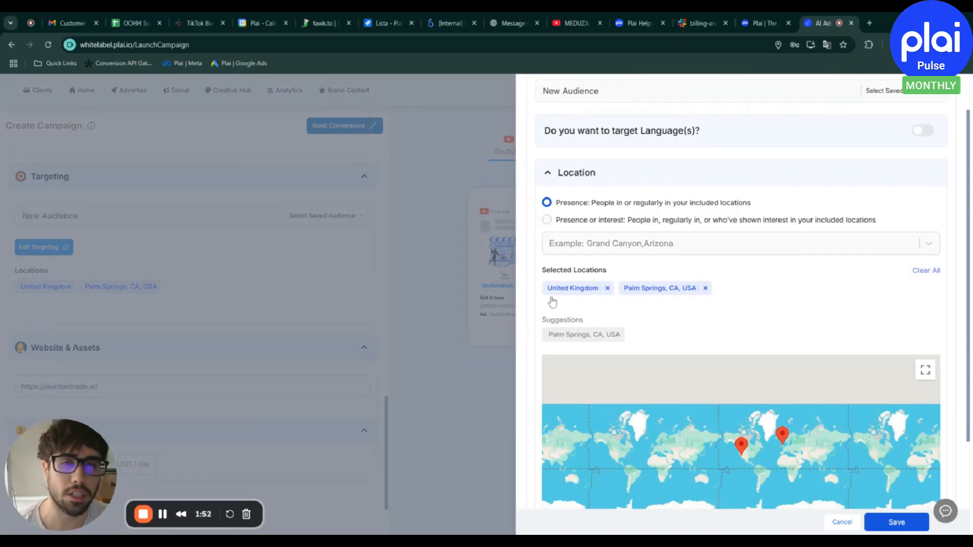
pyautogui.scroll(-2, 552, 302)
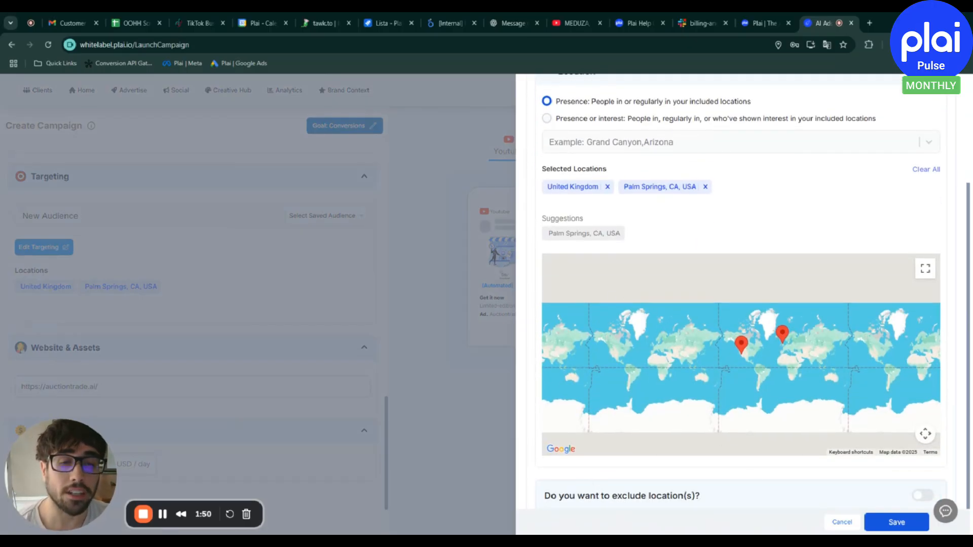
pyautogui.scroll(1, 877, 463)
pyautogui.scroll(2, 730, 295)
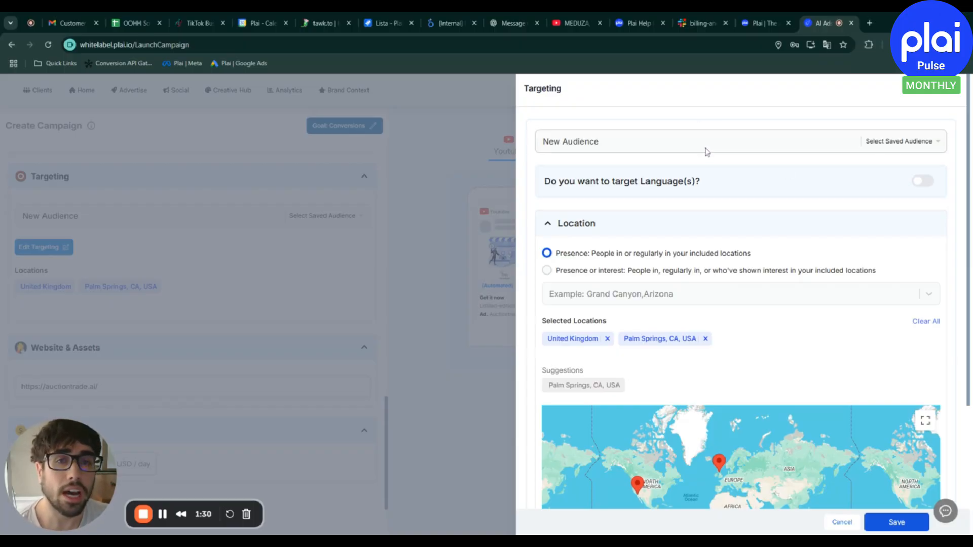
# View the list of saved audiences and close the targeting settings without saving
pyautogui.click(667, 148)
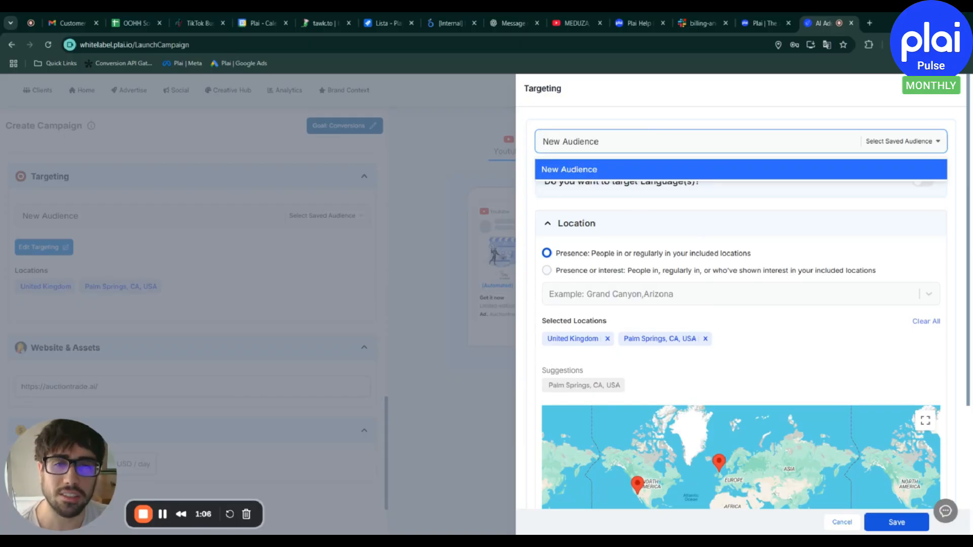
pyautogui.click(955, 92)
# Look back over the campaign form from the budget and website settings up to the prompt and ad format
pyautogui.scroll(-2, 349, 283)
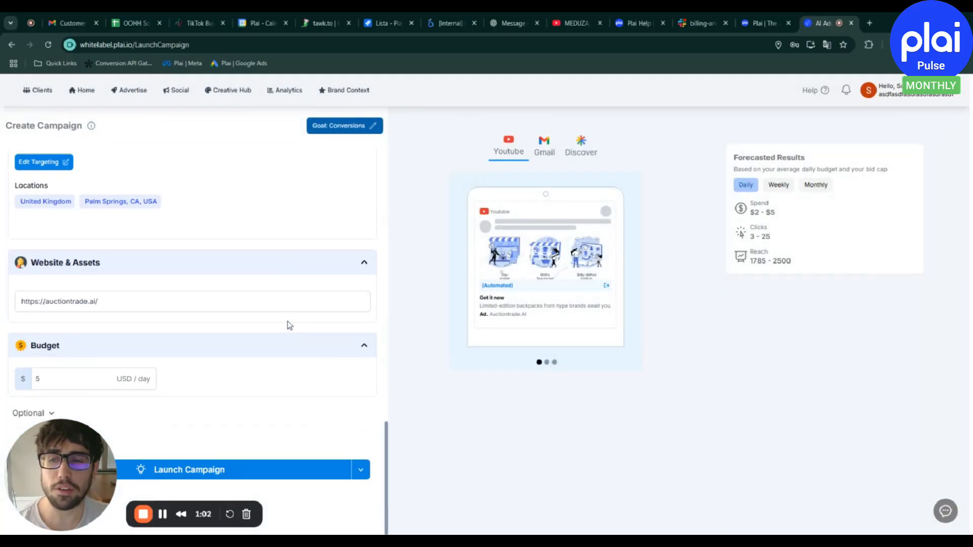
pyautogui.scroll(1, 283, 361)
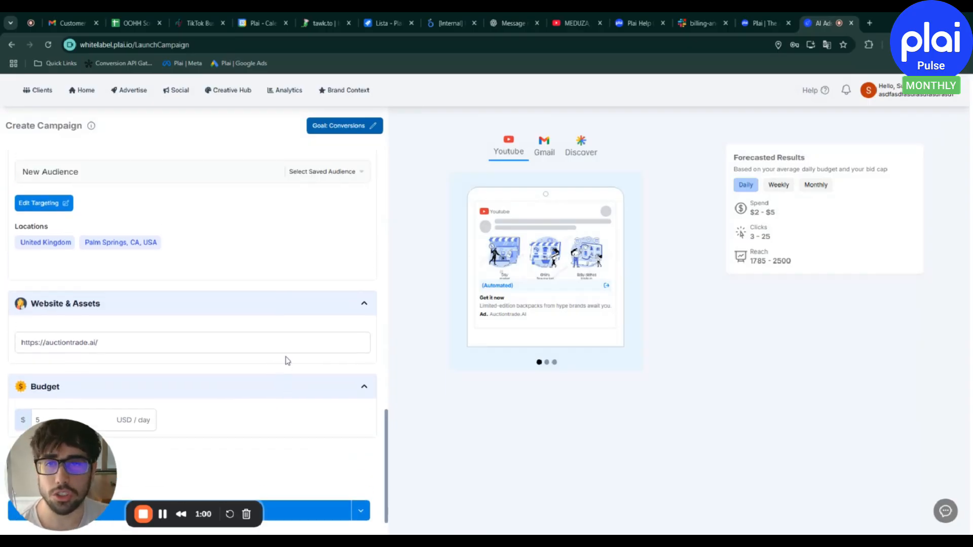
pyautogui.scroll(10, 287, 361)
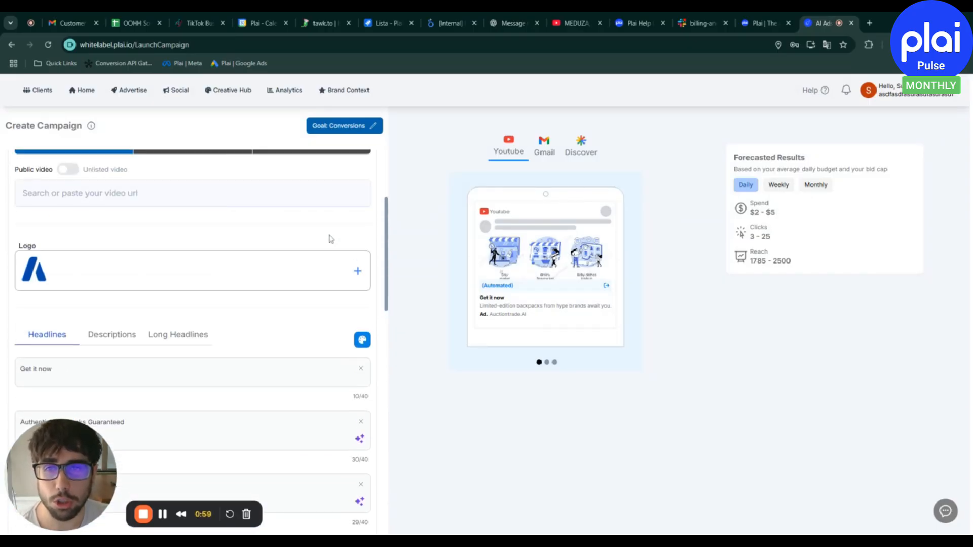
pyautogui.scroll(4, 330, 238)
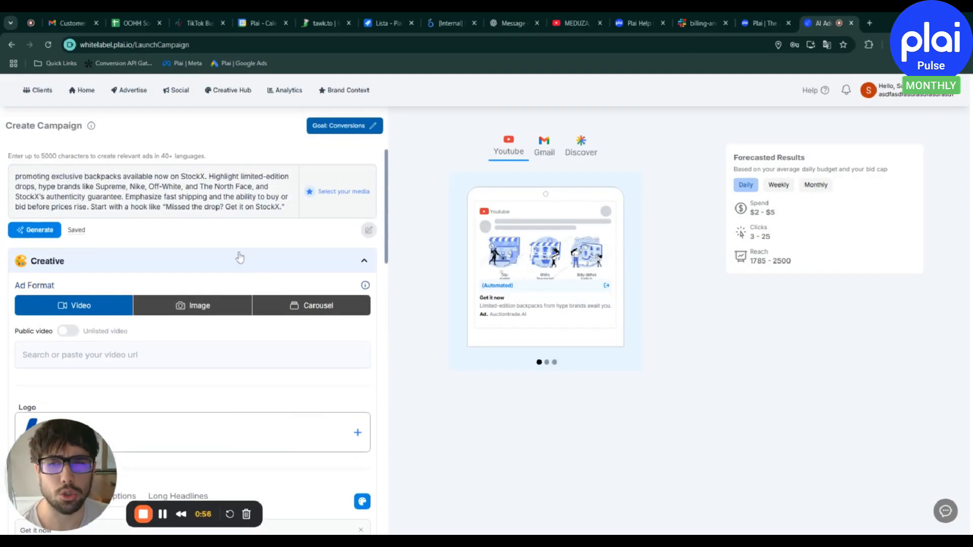
pyautogui.scroll(-1, 233, 282)
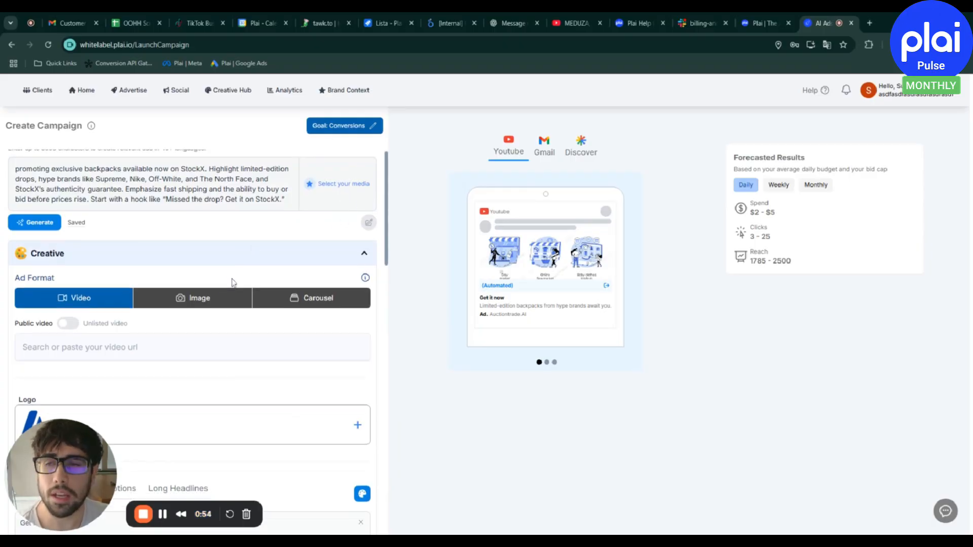
pyautogui.scroll(-1, 233, 279)
pyautogui.scroll(1, 268, 259)
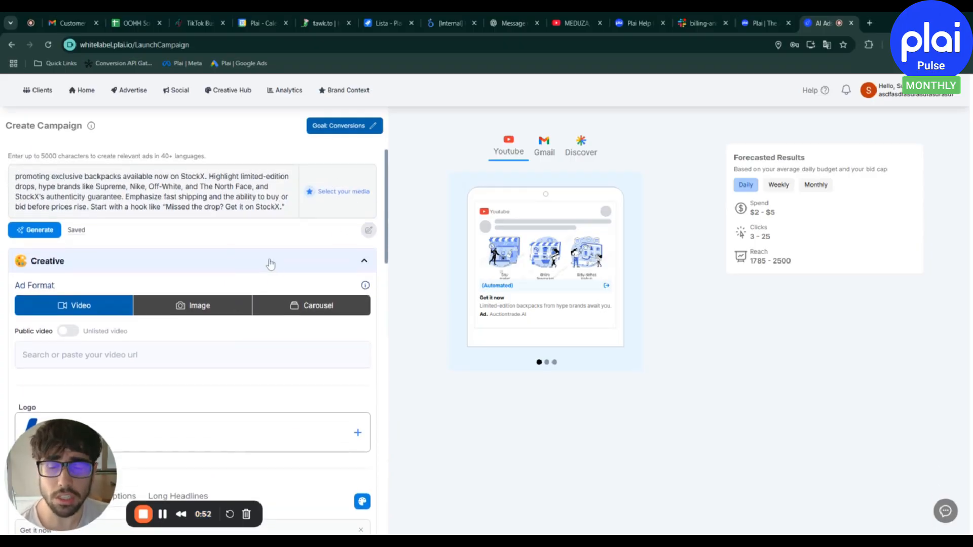
# View the alternative launch options for saving the campaign as a draft or scheduling it, and close the list
pyautogui.scroll(-5, 249, 225)
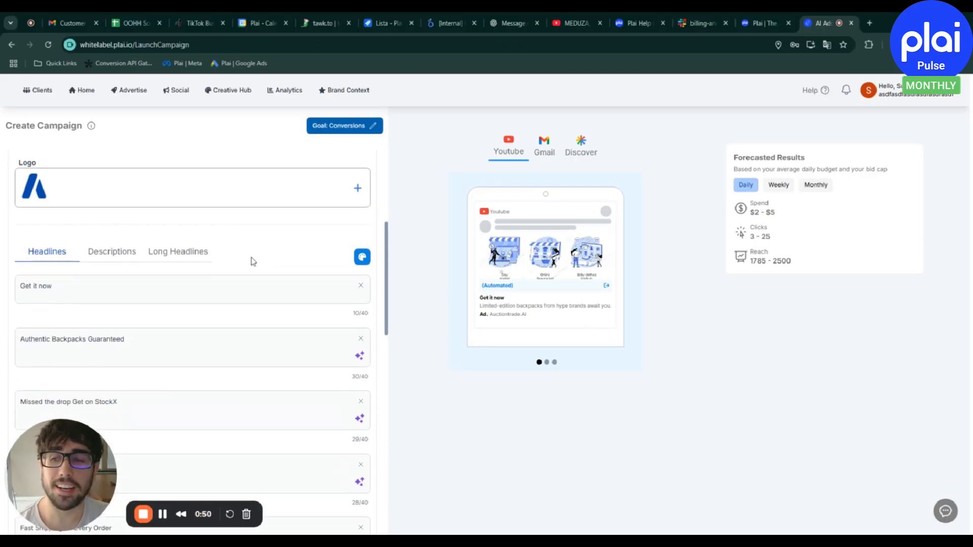
pyautogui.scroll(-15, 252, 304)
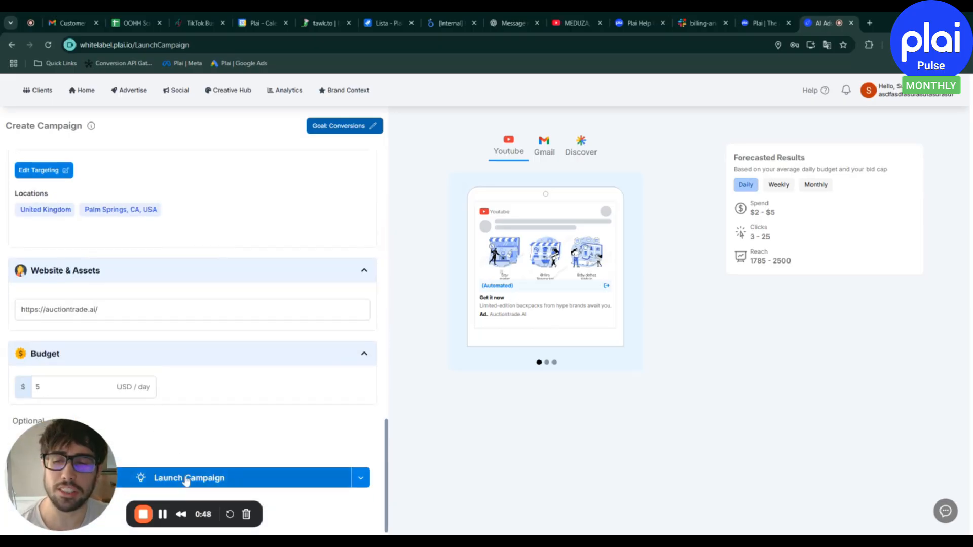
pyautogui.click(359, 471)
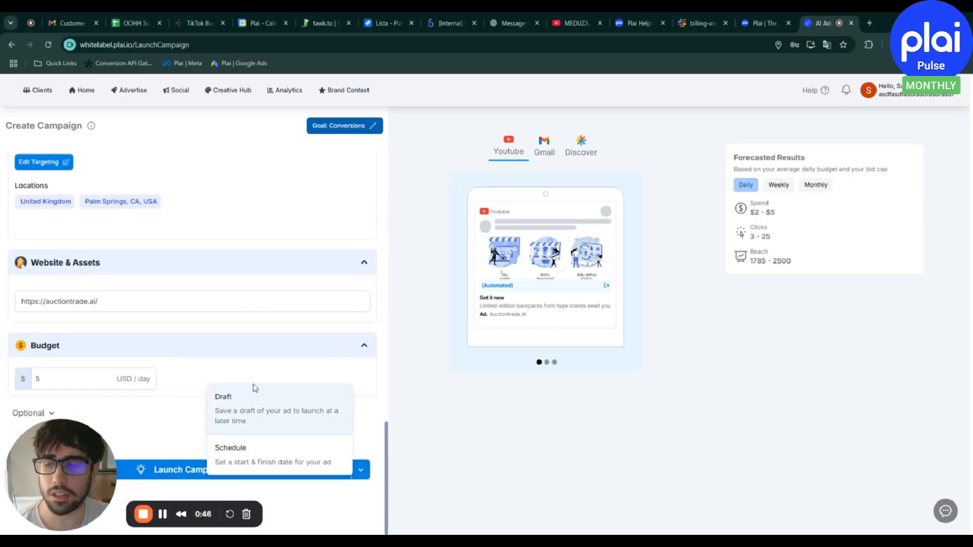
pyautogui.click(233, 344)
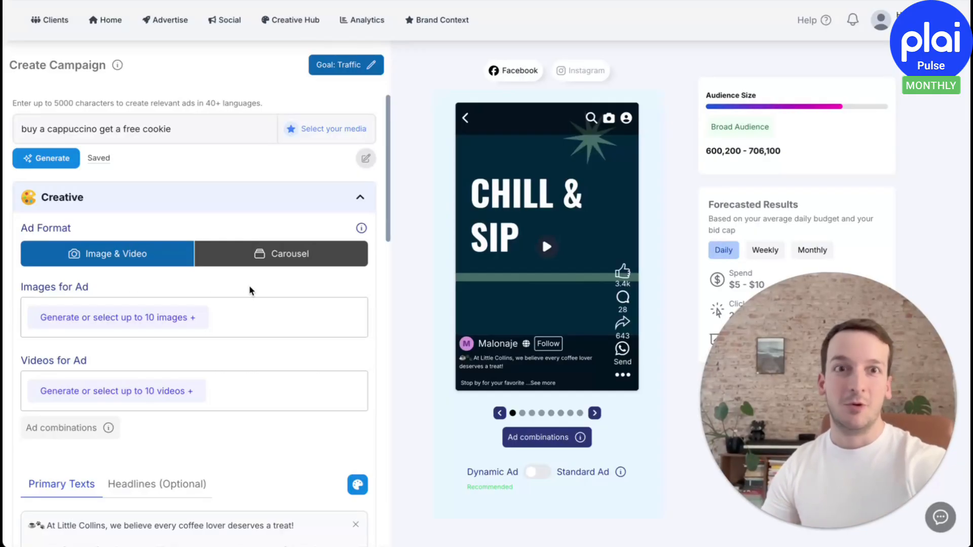
# Open My Media from the ad's image selection and open the illustration of the woman with a laptop for editing
pyautogui.click(180, 318)
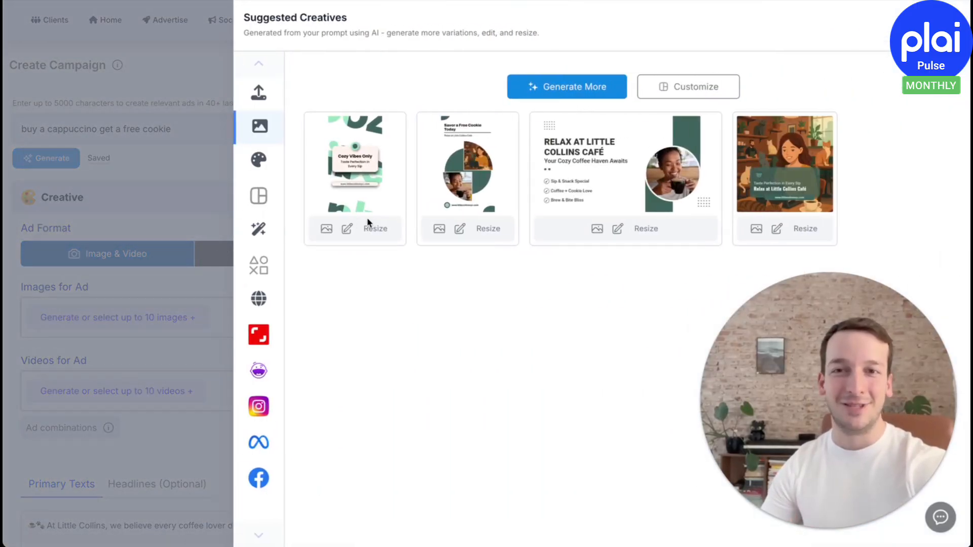
pyautogui.click(259, 93)
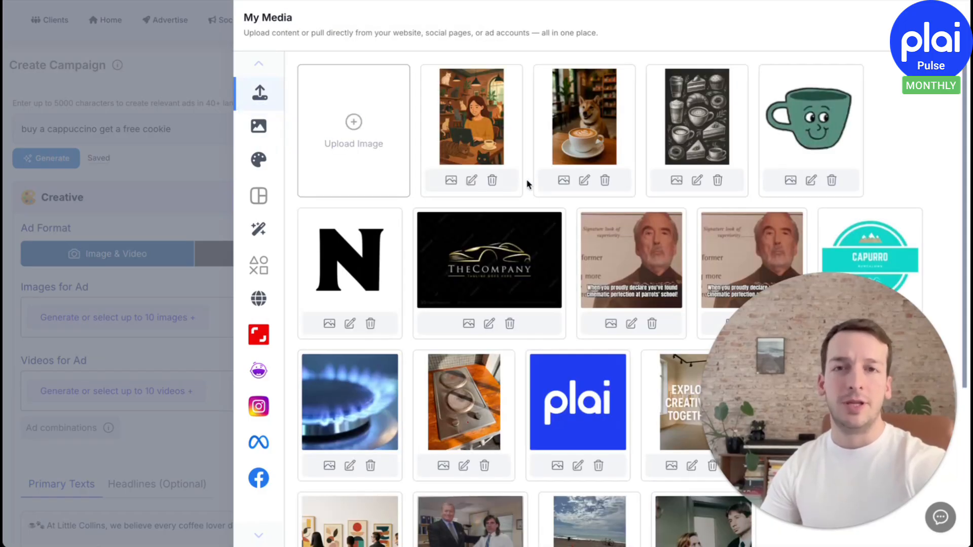
pyautogui.click(471, 181)
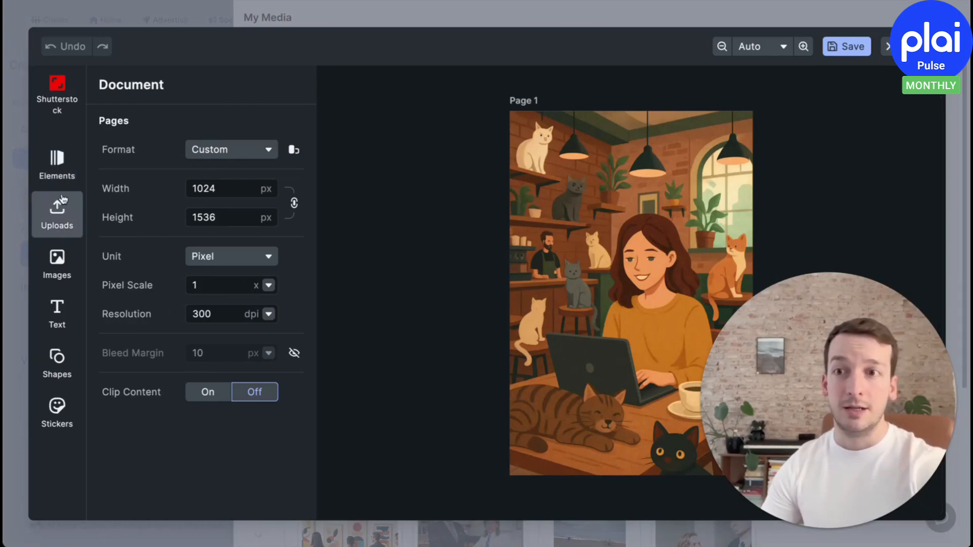
# Add the plai logo from the uploaded elements to the illustration and shrink it into the image's upper-left corner
pyautogui.click(58, 205)
pyautogui.click(57, 164)
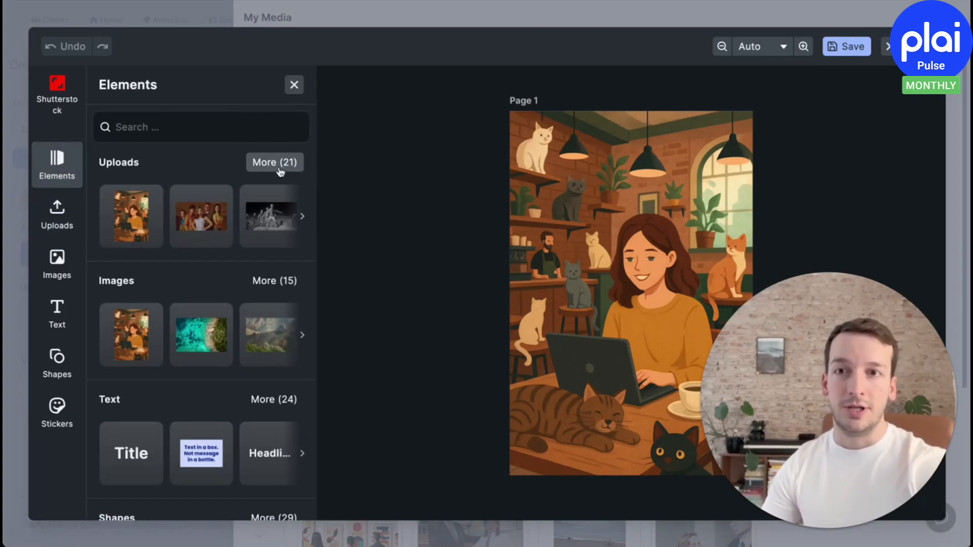
pyautogui.click(302, 217)
pyautogui.click(301, 217)
pyautogui.click(302, 217)
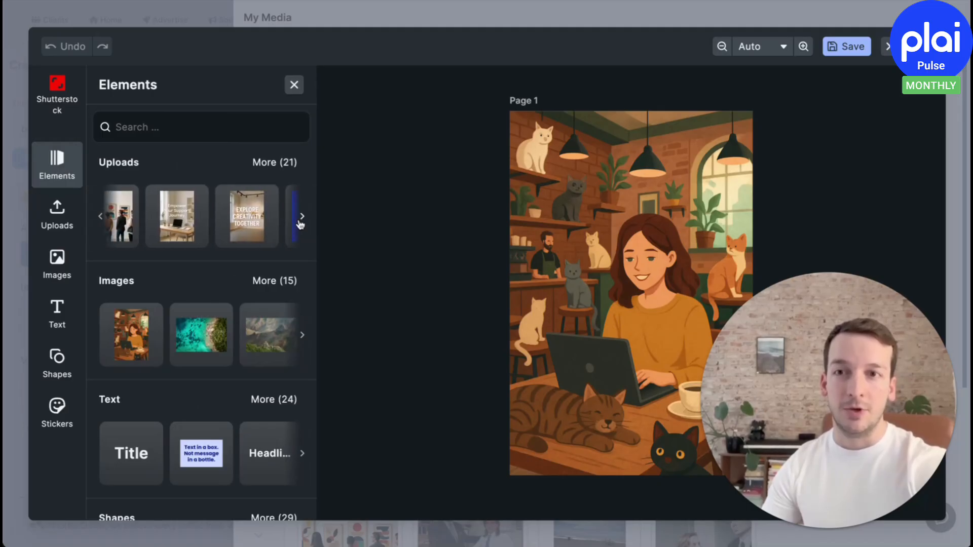
pyautogui.click(302, 217)
pyautogui.click(214, 216)
pyautogui.moveTo(668, 283); pyautogui.dragTo(649, 188)
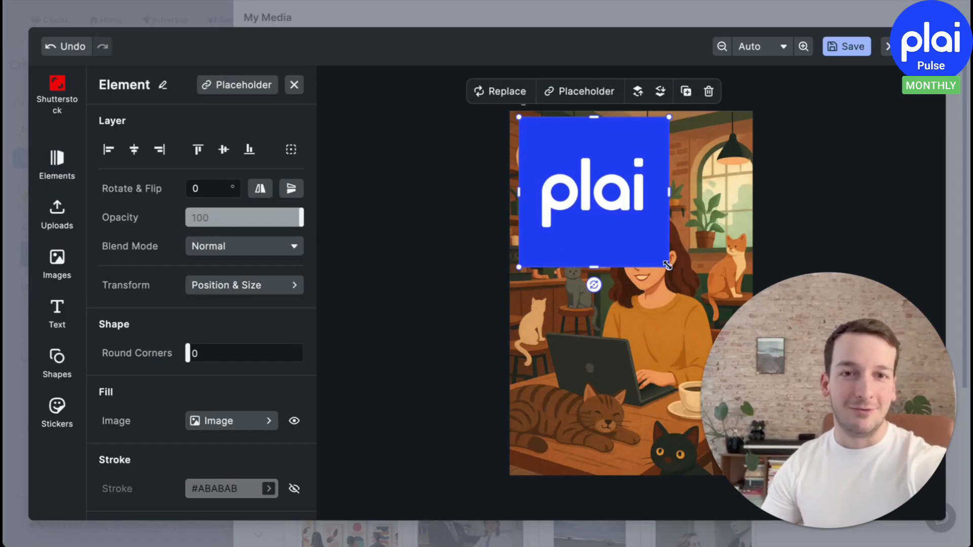
pyautogui.moveTo(666, 264); pyautogui.dragTo(579, 176)
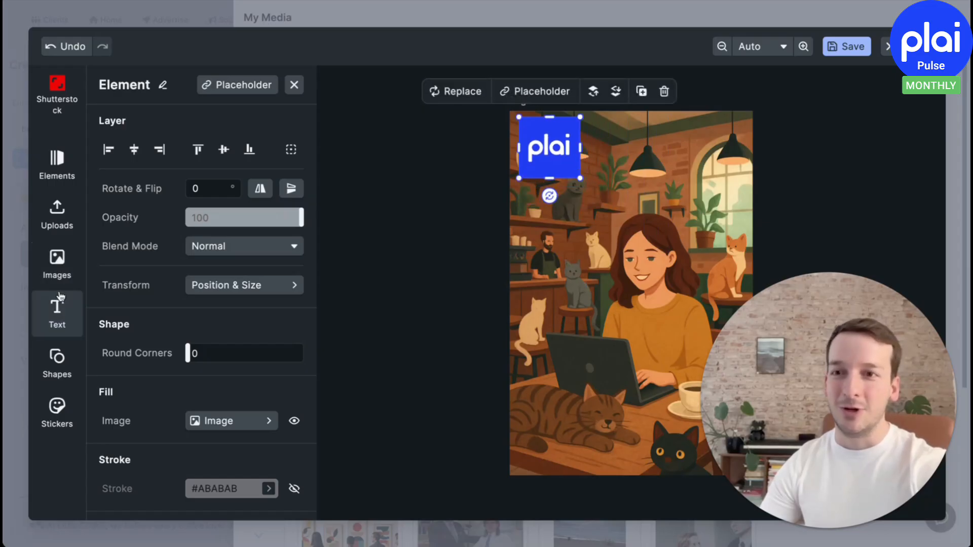
# Add a title to the illustration in white (#FFFFFF) with the text "Plai rules!"
pyautogui.click(57, 304)
pyautogui.click(130, 215)
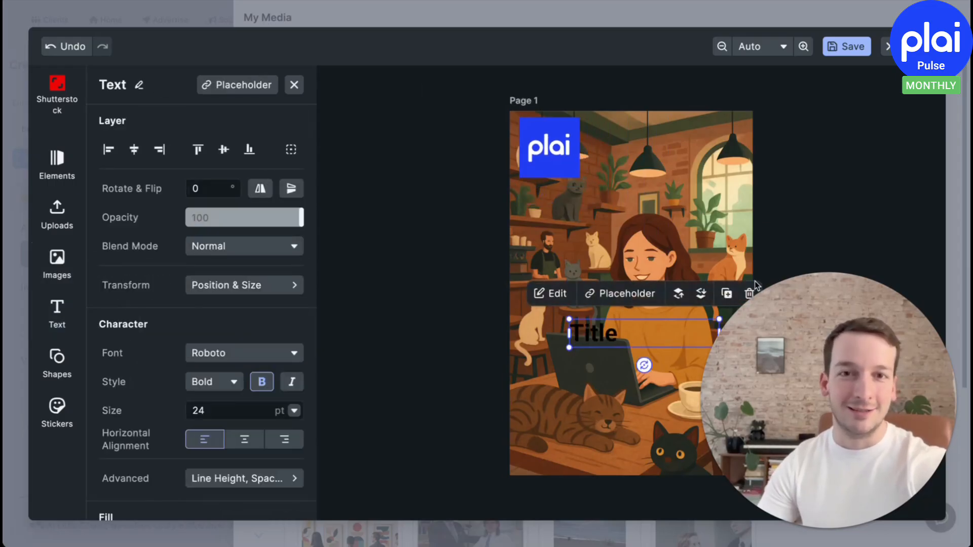
pyautogui.doubleClick(619, 331)
pyautogui.click(619, 293)
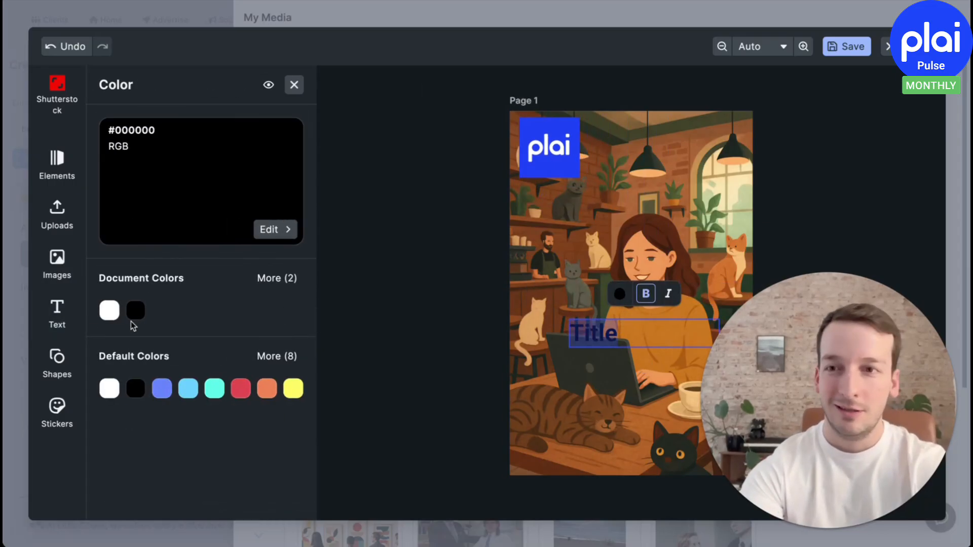
pyautogui.click(109, 310)
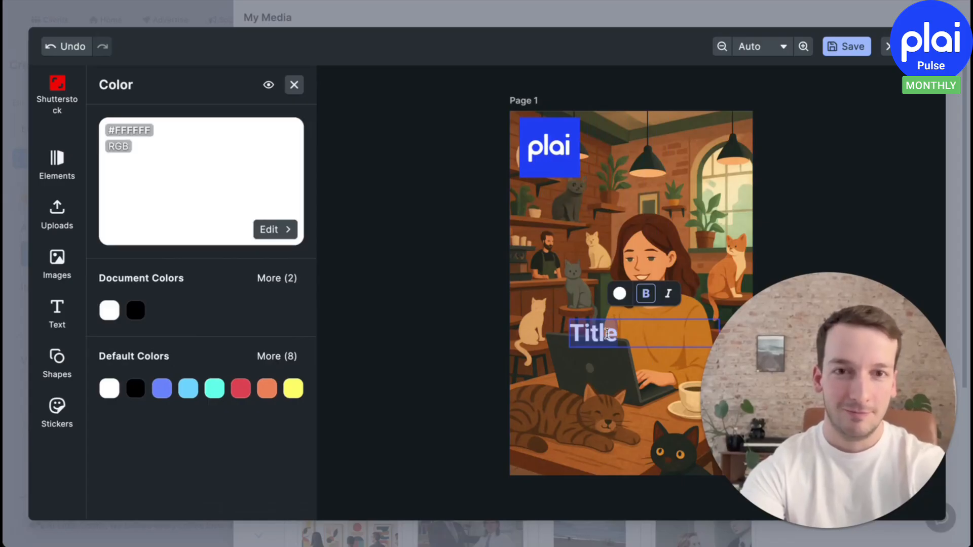
pyautogui.write('Plai rules!')
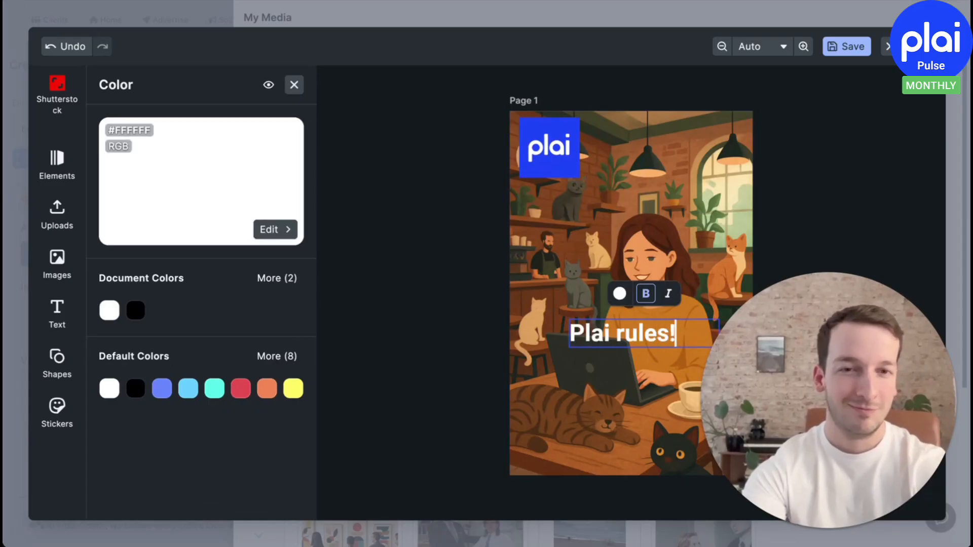
pyautogui.press('Escape')
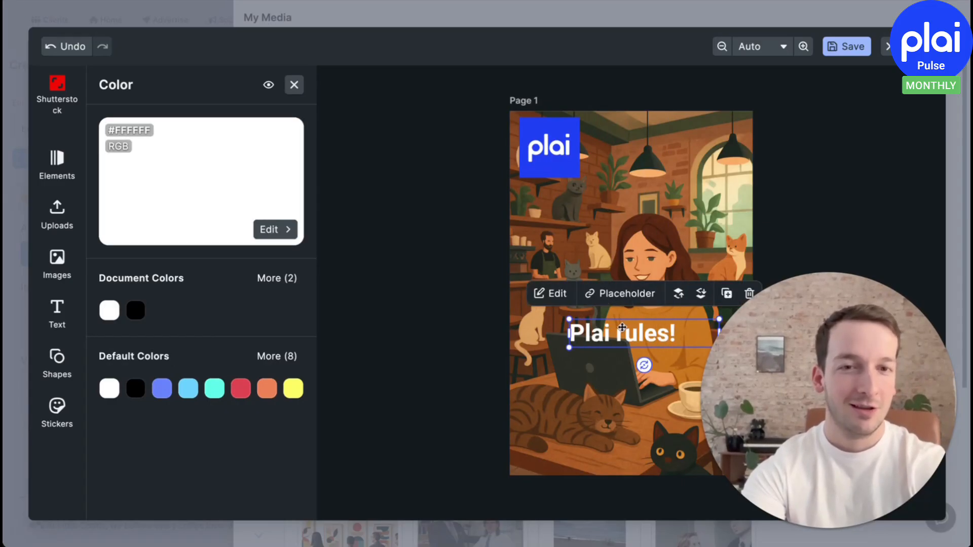
# Place the "Plai rules!" title beside the logo at the top of the illustration and enlarge it
pyautogui.moveTo(622, 327); pyautogui.dragTo(642, 134)
pyautogui.moveTo(739, 153); pyautogui.dragTo(806, 165)
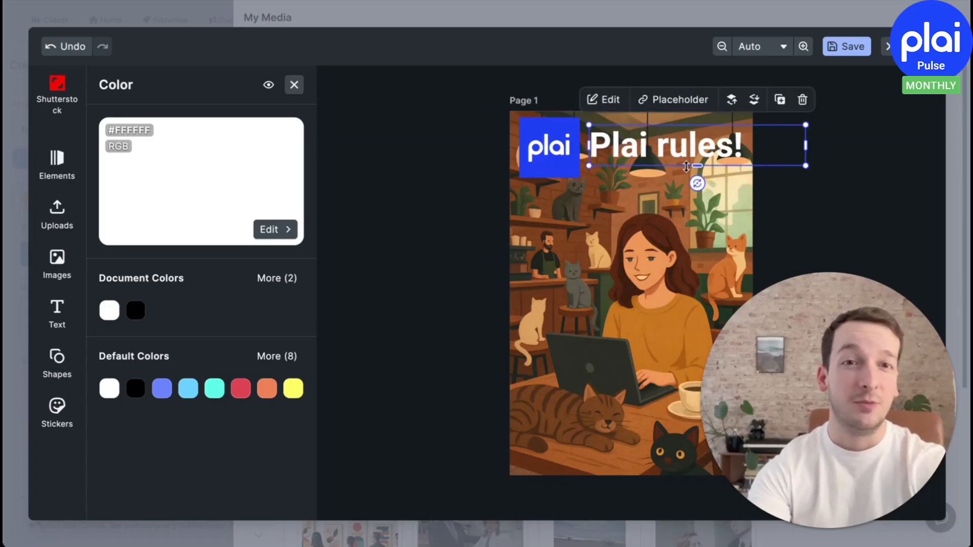
pyautogui.moveTo(686, 167)
pyautogui.mouseDown()
pyautogui.moveTo(683, 147)
pyautogui.moveTo(684, 156)
pyautogui.mouseUp()
pyautogui.click(869, 167)
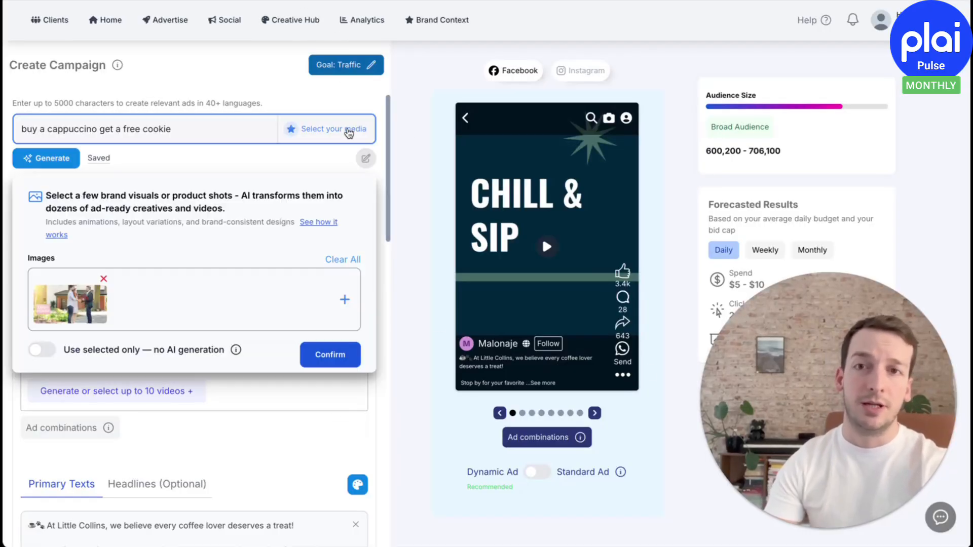
# Open Smart Creative from the ad's video selection and open the square Cozy Cafe creative for editing
pyautogui.click(174, 394)
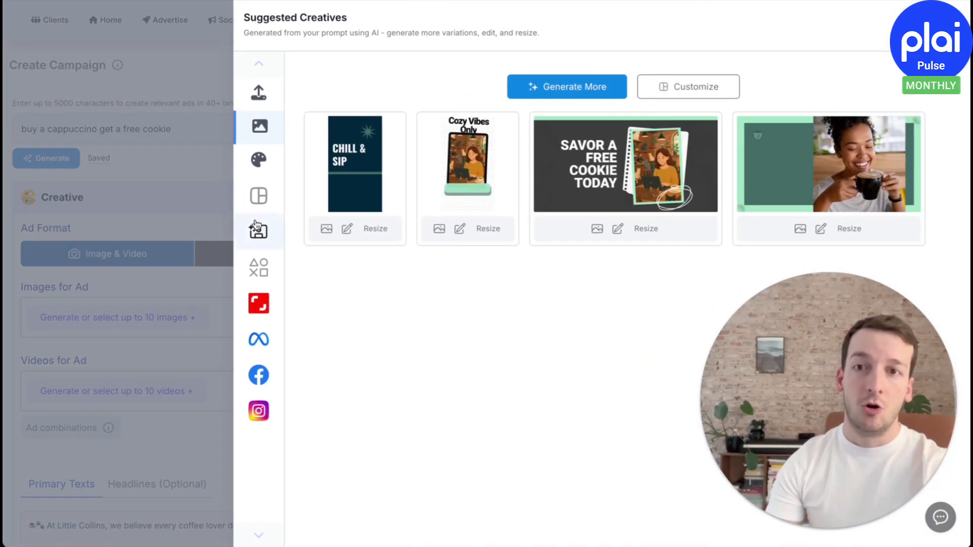
pyautogui.click(259, 198)
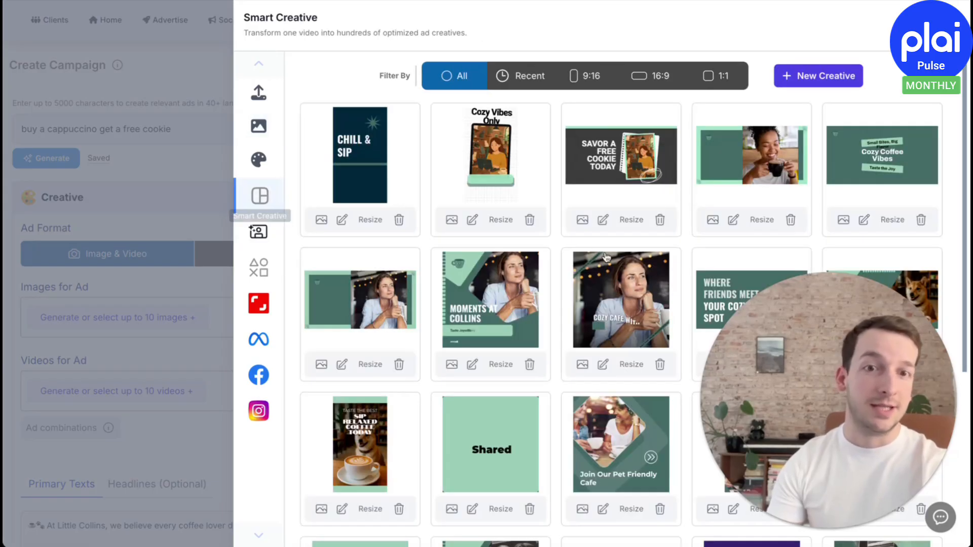
pyautogui.click(603, 365)
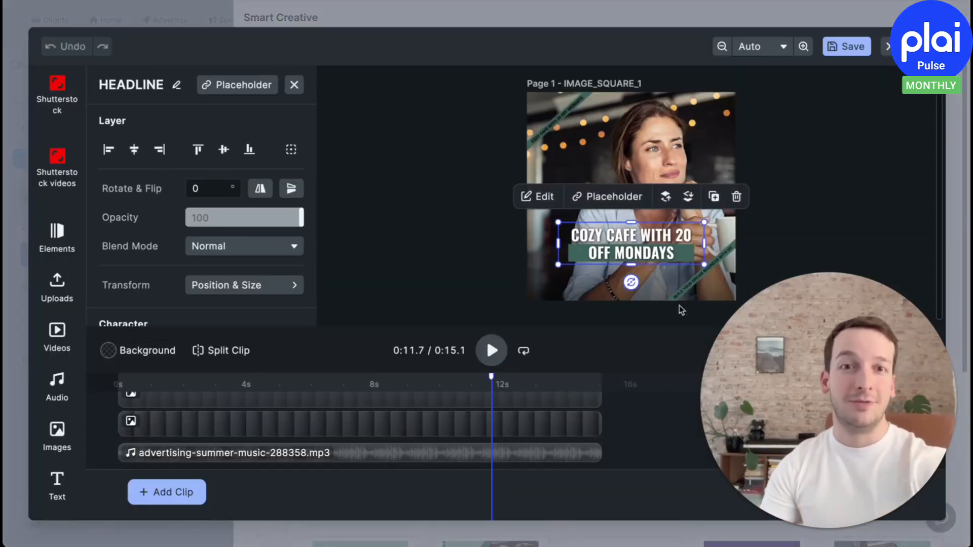
# Enlarge the "COZY CAFE WITH 20 OFF MONDAYS" headline to nearly the image width and centre it horizontally
pyautogui.moveTo(704, 222); pyautogui.dragTo(762, 206)
pyautogui.moveTo(676, 232); pyautogui.dragTo(651, 232)
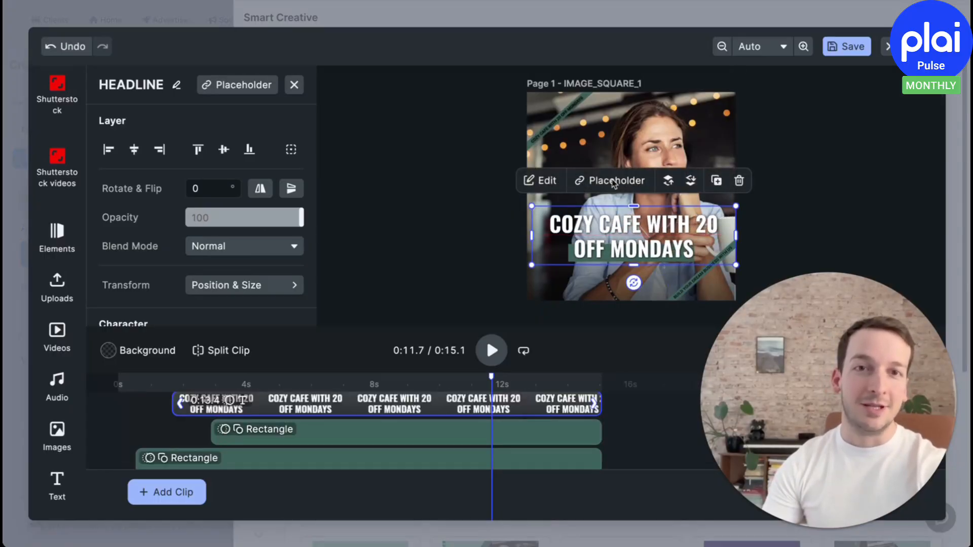
pyautogui.click(353, 273)
# Add the plai logo from the uploaded elements to the video and shrink it into the frame's upper-left corner
pyautogui.click(57, 96)
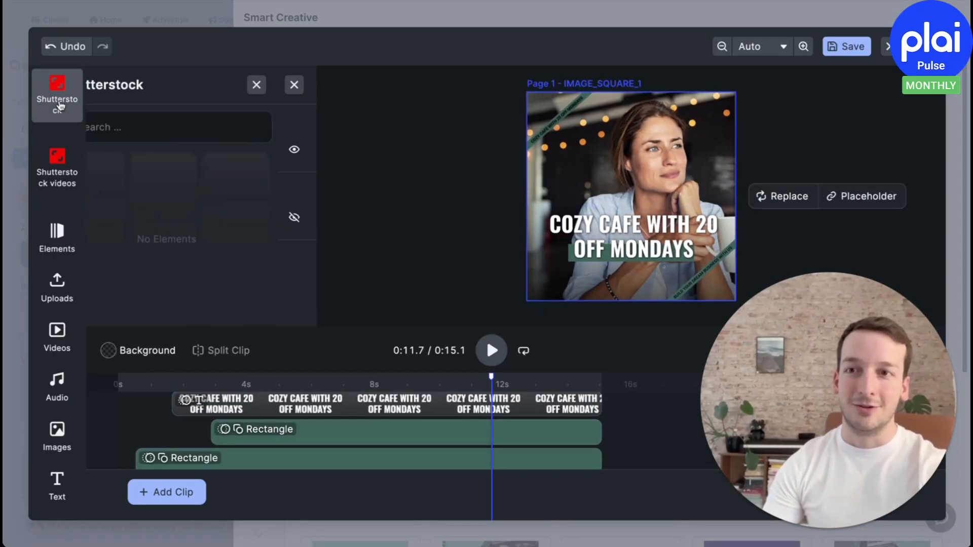
pyautogui.click(57, 238)
pyautogui.click(303, 215)
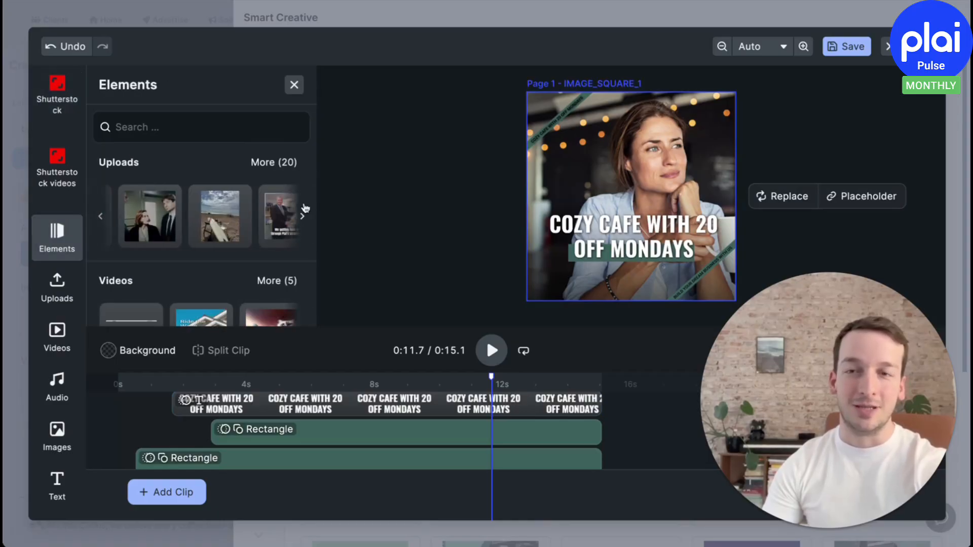
pyautogui.click(303, 215)
pyautogui.click(266, 215)
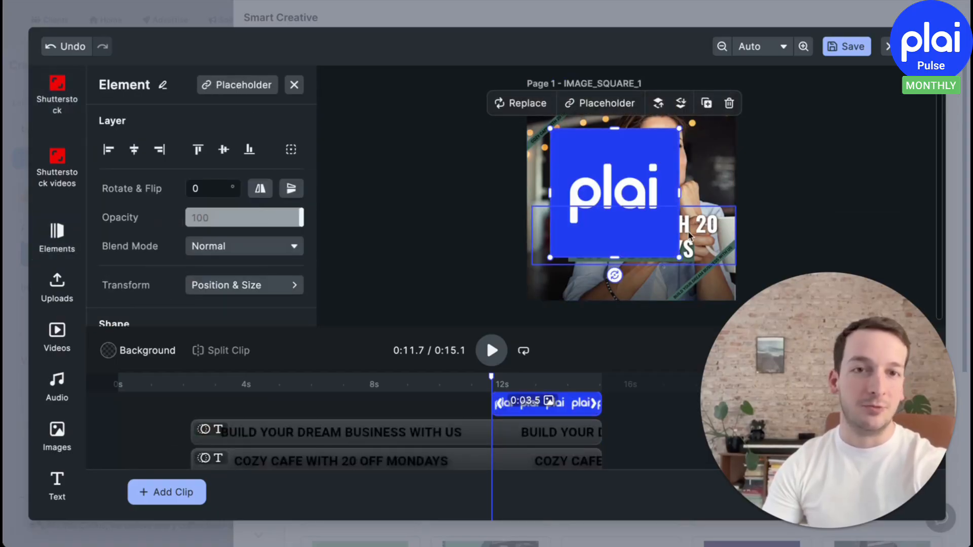
pyautogui.moveTo(683, 261); pyautogui.dragTo(566, 131)
pyautogui.click(831, 184)
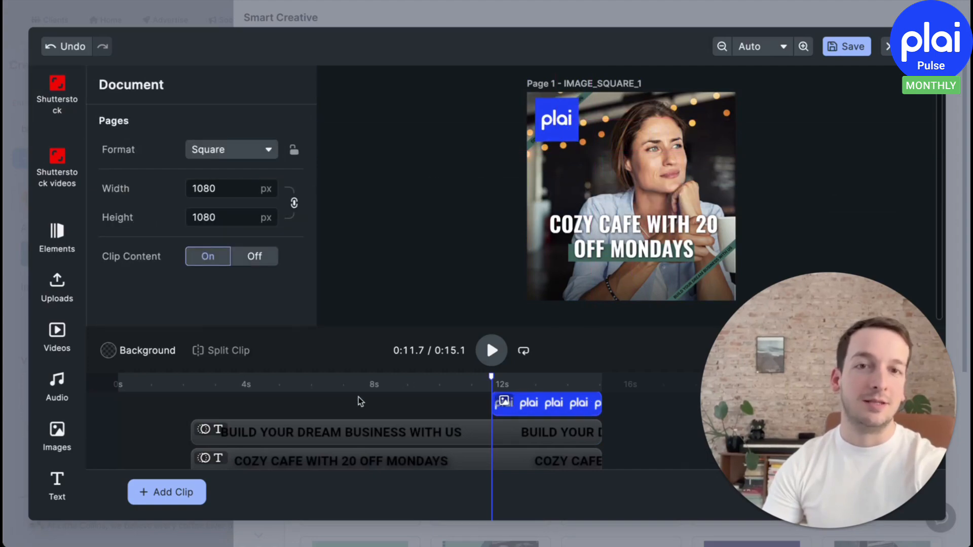
# Play the video from near its start to preview it, and close the editor without saving
pyautogui.click(182, 381)
pyautogui.click(492, 350)
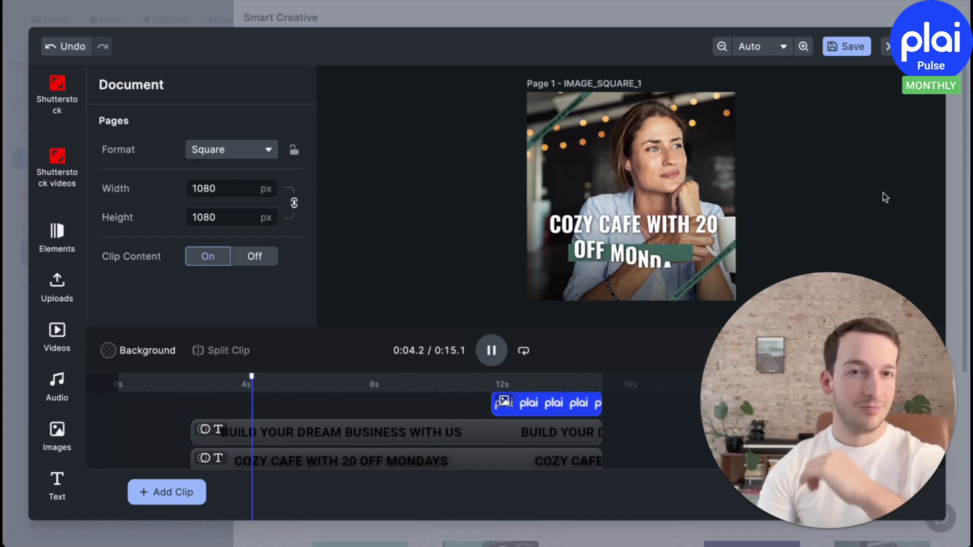
pyautogui.click(887, 46)
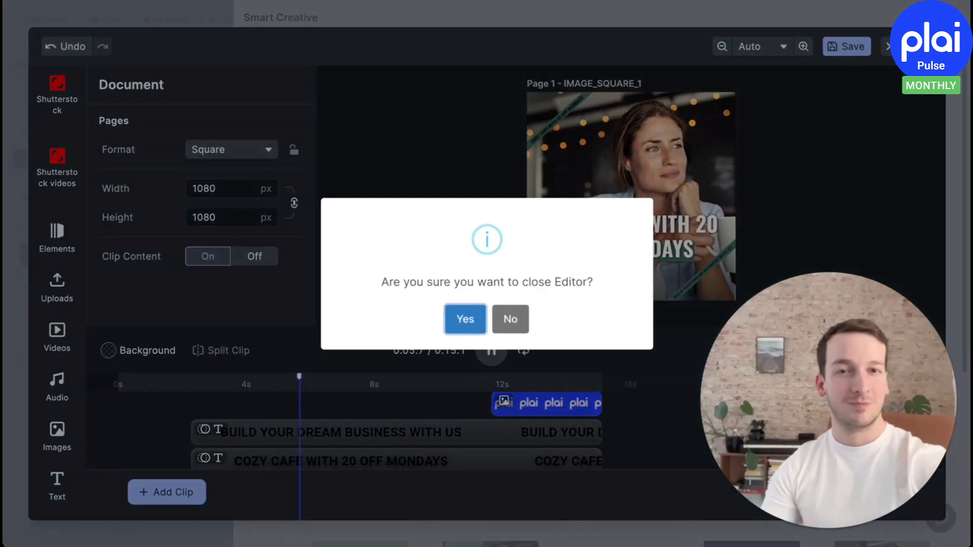
pyautogui.click(451, 326)
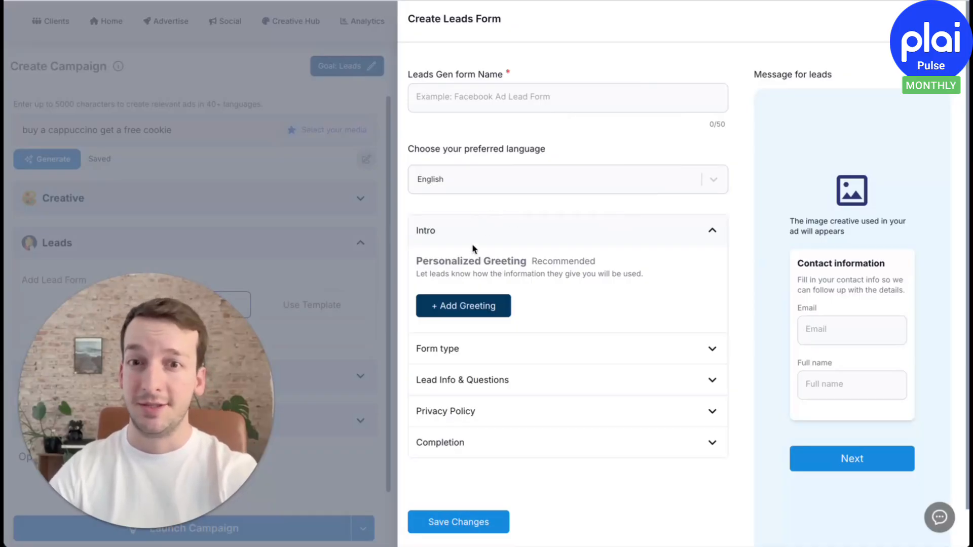
# Examine the leads form's form type, lead info and questions, privacy policy and completion sections
pyautogui.scroll(-1, 515, 325)
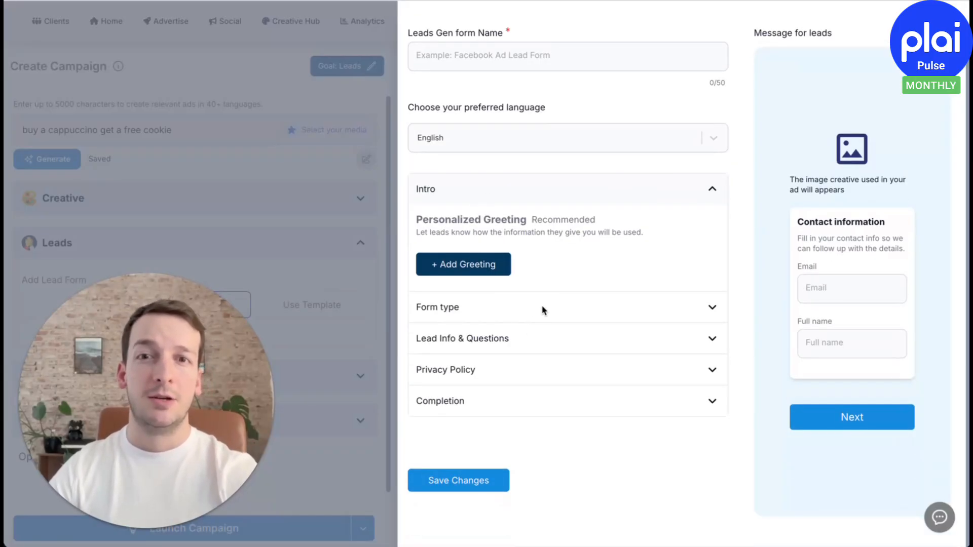
pyautogui.click(566, 315)
pyautogui.scroll(-2, 567, 315)
pyautogui.click(550, 371)
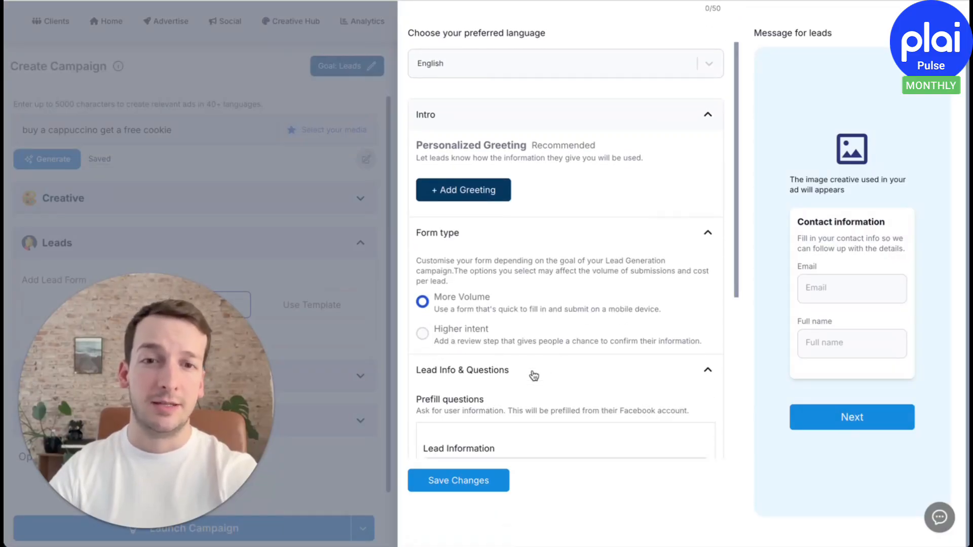
pyautogui.scroll(-5, 532, 373)
pyautogui.click(534, 404)
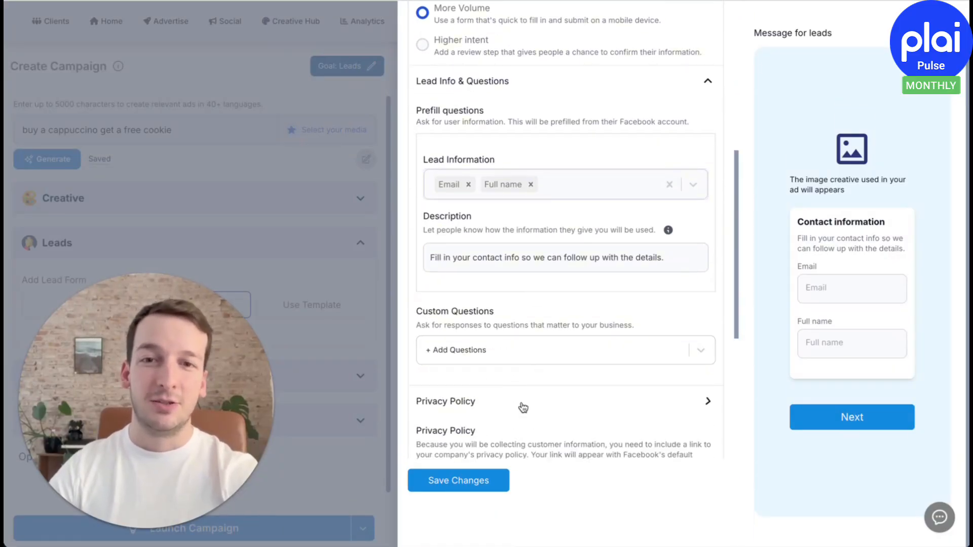
pyautogui.scroll(-6, 522, 406)
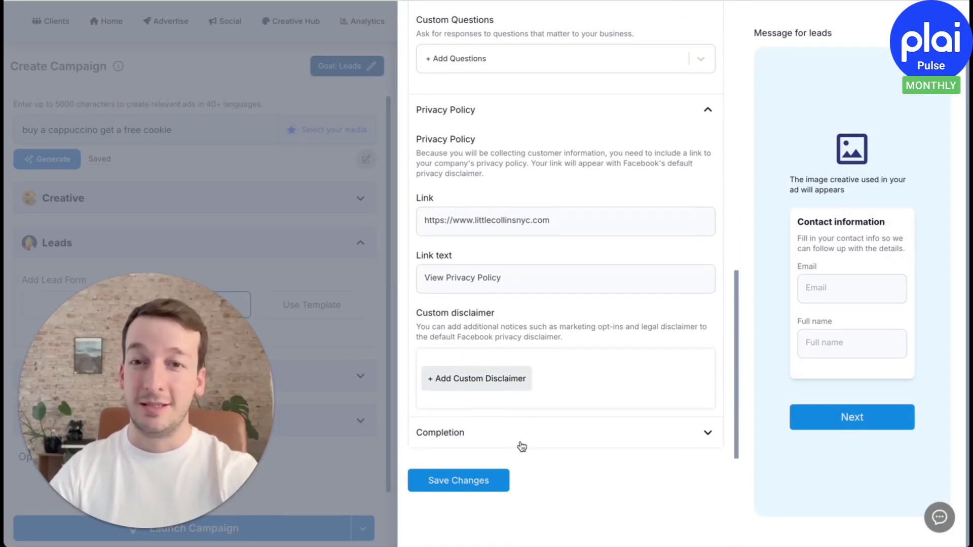
pyautogui.click(522, 445)
pyautogui.scroll(-5, 525, 431)
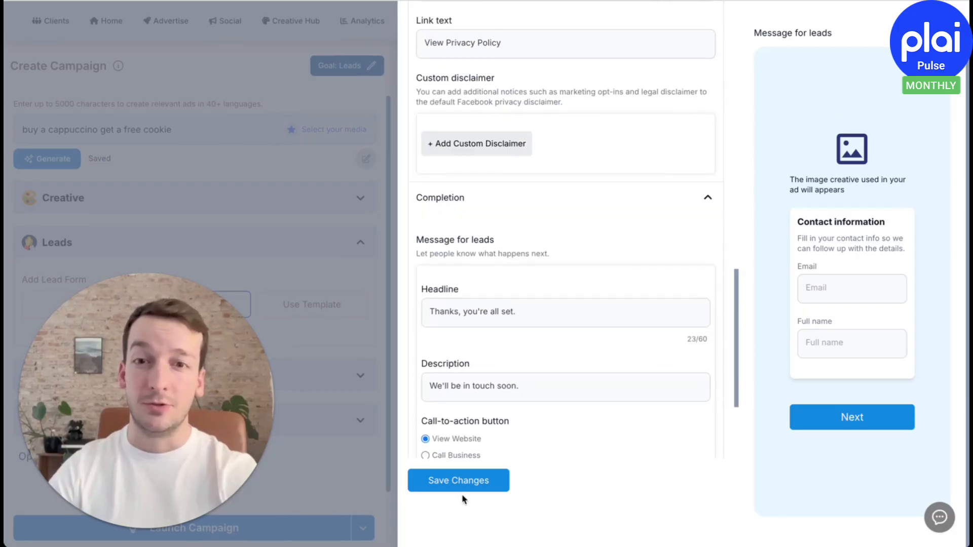
pyautogui.scroll(-3, 526, 384)
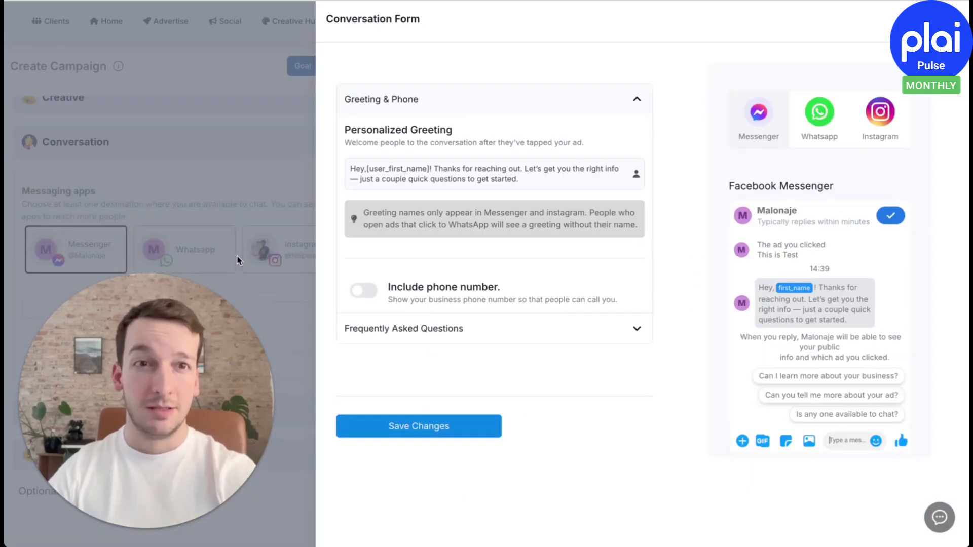
# Preview the conversation form for Whatsapp and Instagram, and return to the Messenger preview
pyautogui.click(833, 126)
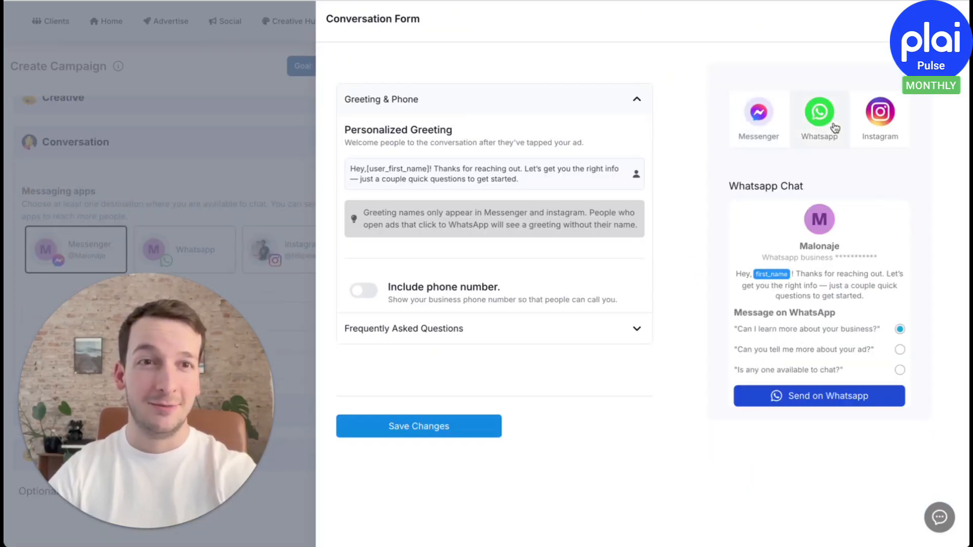
pyautogui.click(864, 133)
pyautogui.click(819, 129)
pyautogui.click(788, 127)
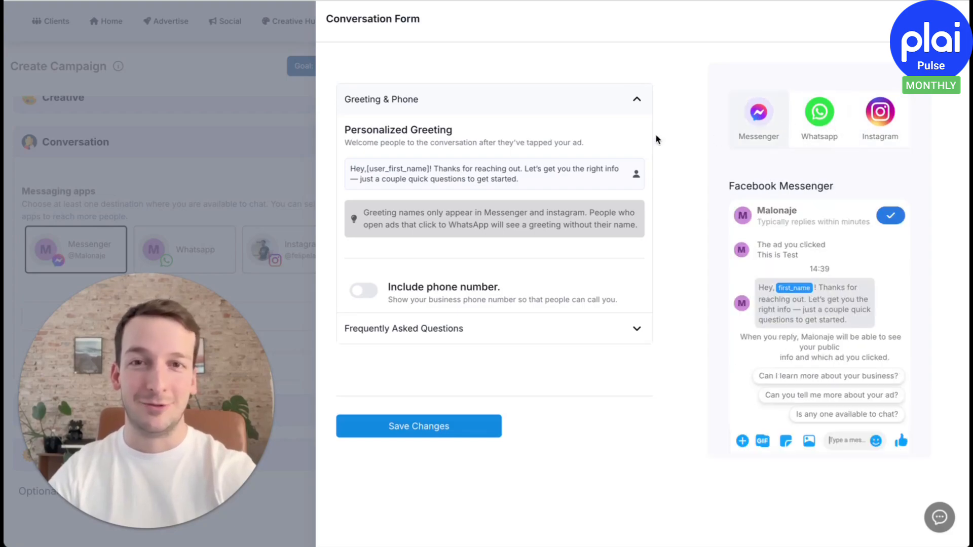
# Examine the conversation form's personalized greeting and its frequently asked questions with automated responses, and collapse the questions section
pyautogui.tripleClick(406, 187)
pyautogui.click(405, 198)
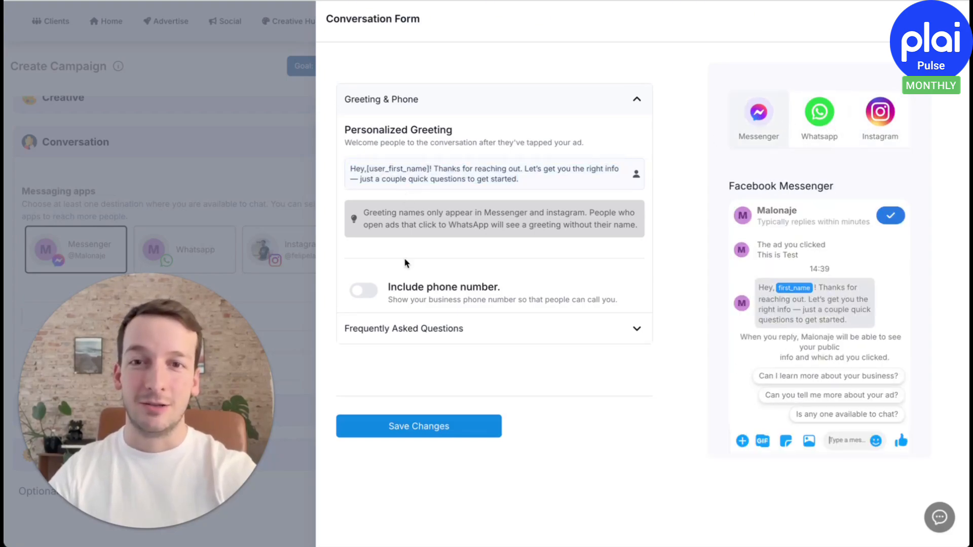
pyautogui.click(410, 333)
pyautogui.scroll(-3, 410, 335)
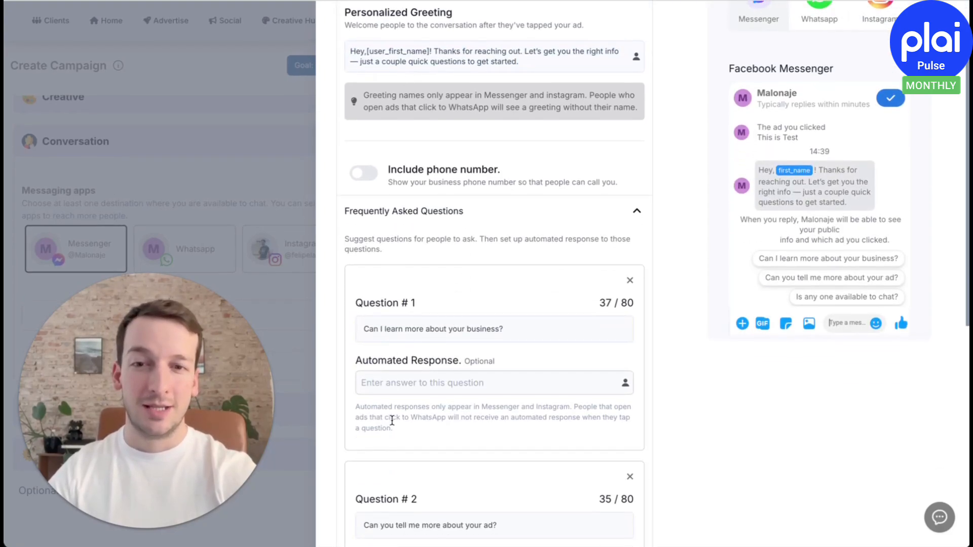
pyautogui.scroll(-5, 441, 409)
pyautogui.scroll(-4, 384, 458)
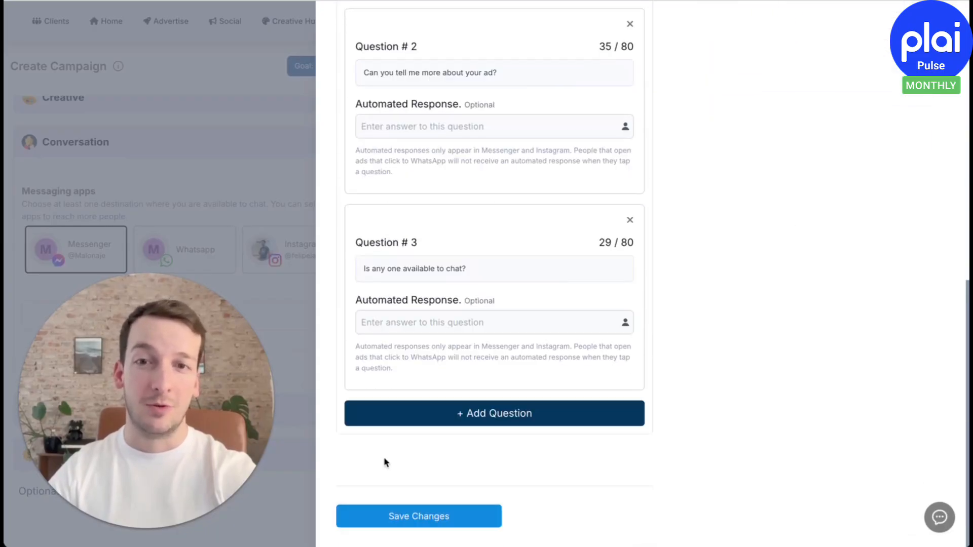
pyautogui.scroll(12, 403, 388)
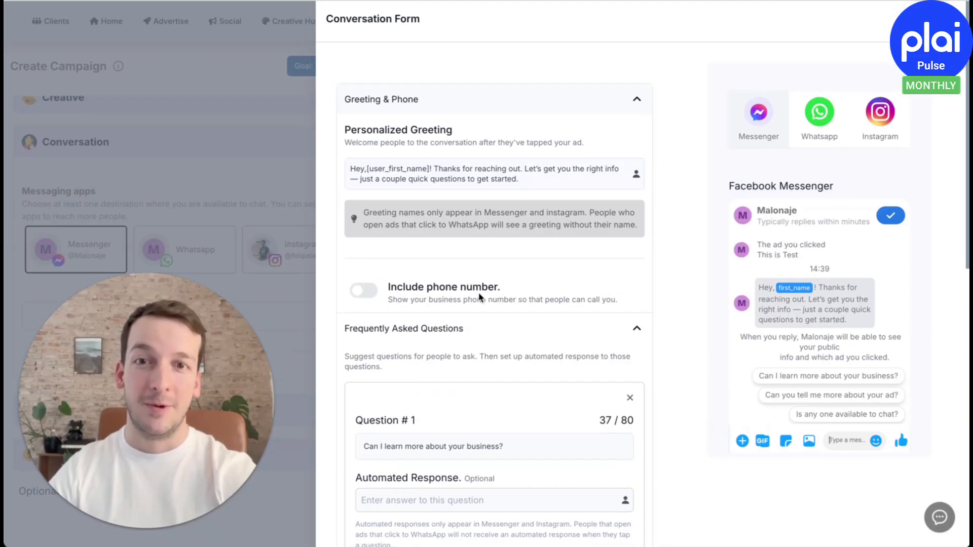
pyautogui.click(484, 329)
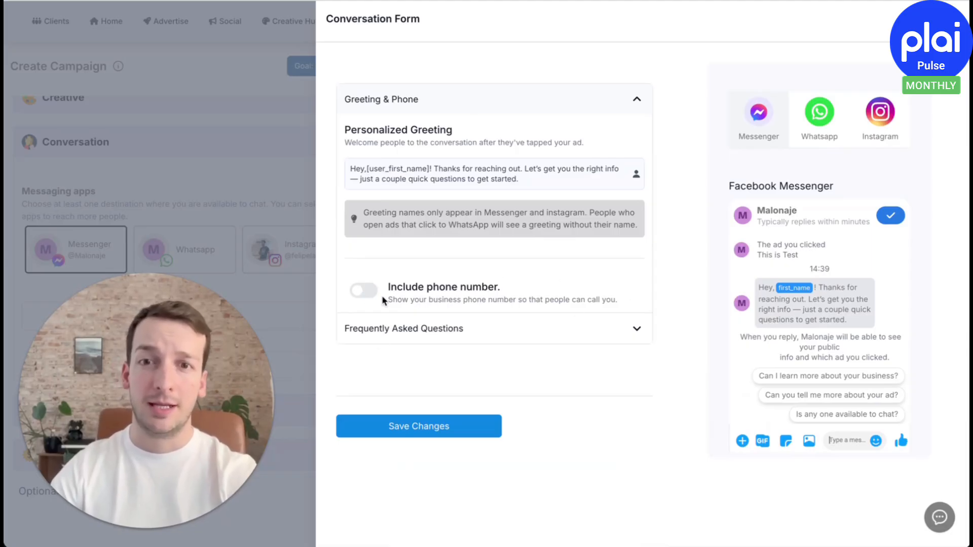
# Switch the conversation form's option to include the business phone number on and back off
pyautogui.click(364, 290)
pyautogui.click(363, 290)
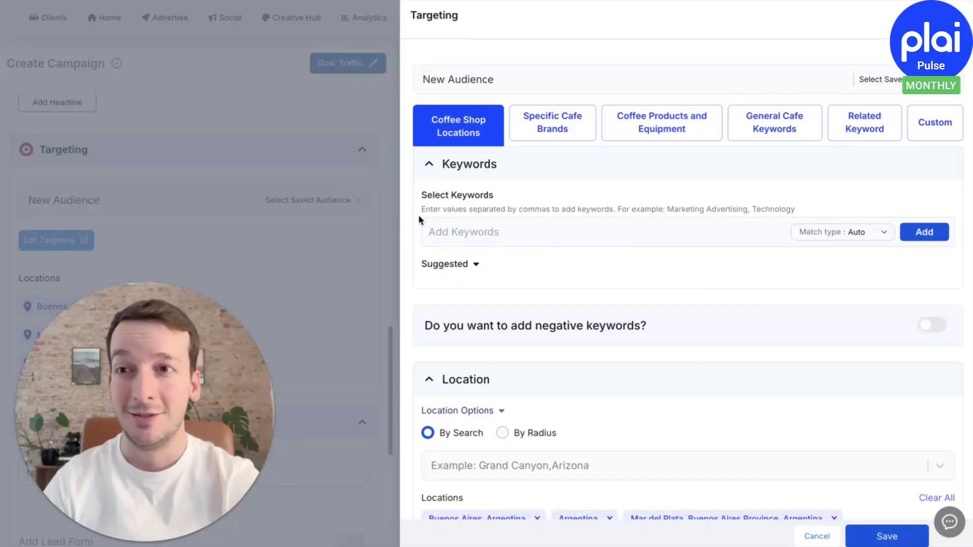
# Add Café as an exact-match keyword to the new audience's Coffee Shop Locations group, and close the targeting settings
pyautogui.click(515, 230)
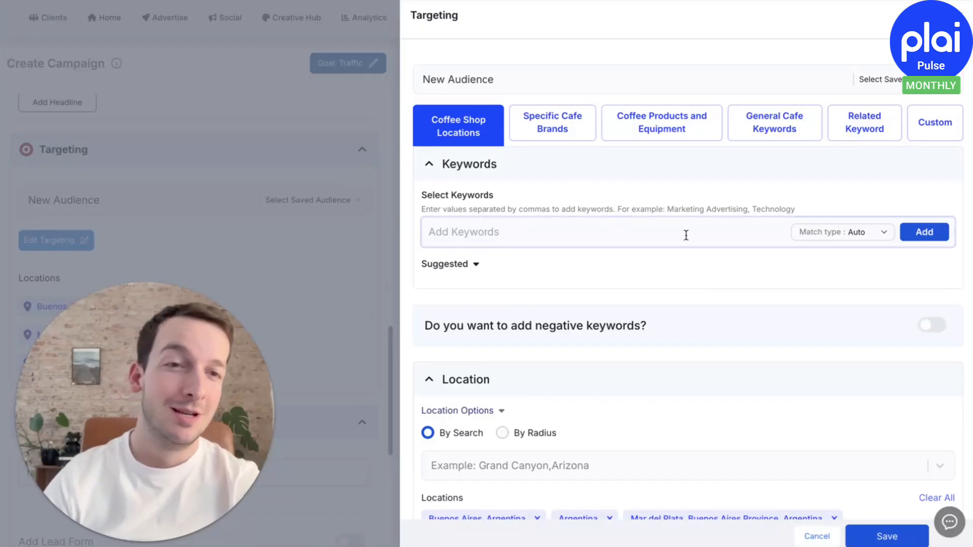
pyautogui.click(861, 231)
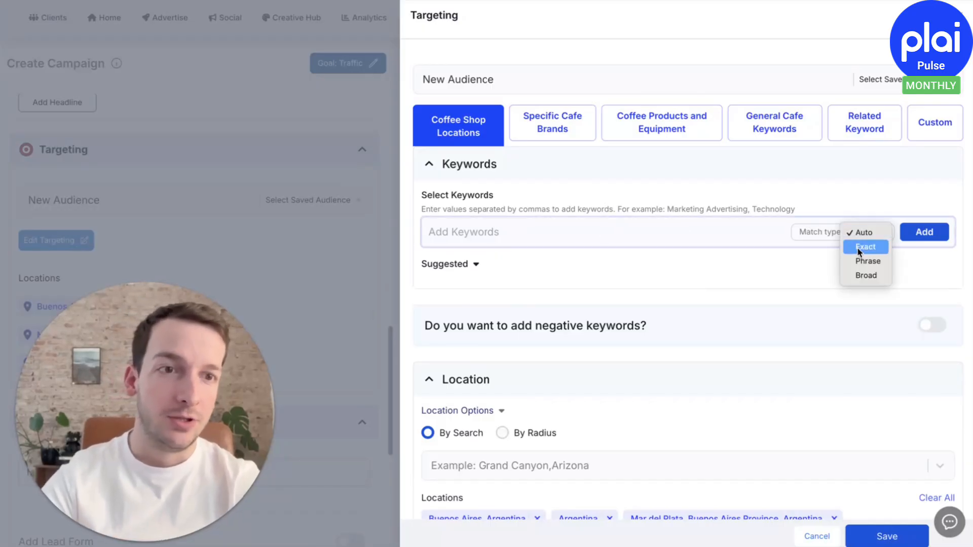
pyautogui.click(863, 245)
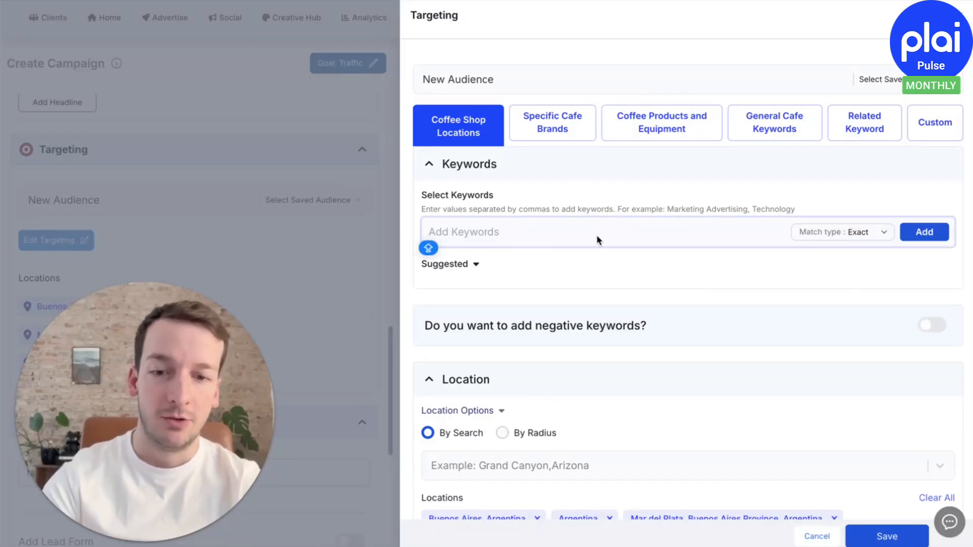
pyautogui.write('Cafe2')
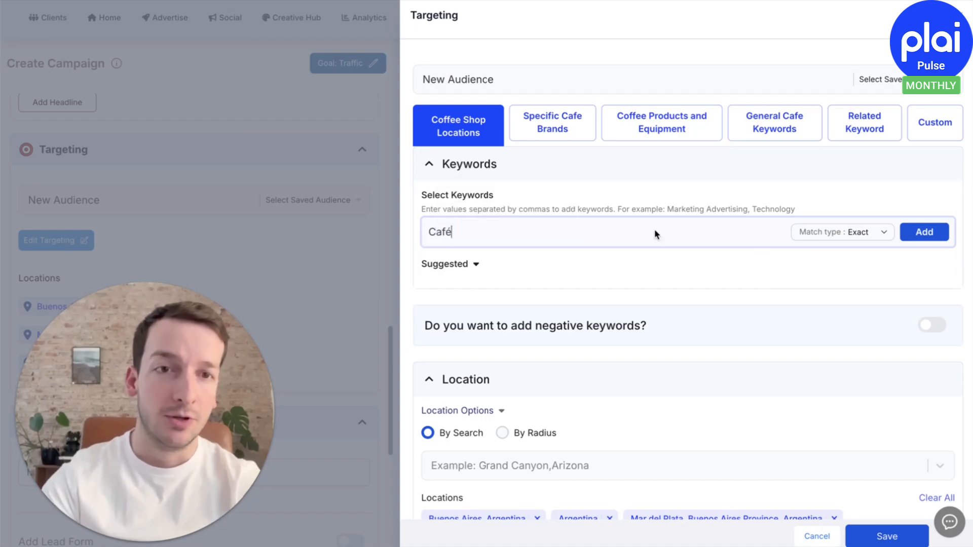
pyautogui.click(931, 238)
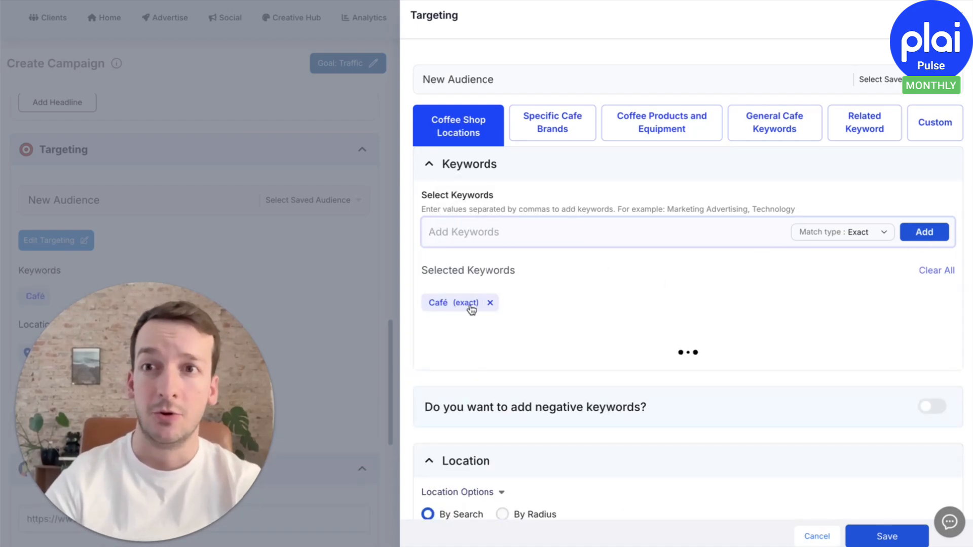
pyautogui.click(287, 266)
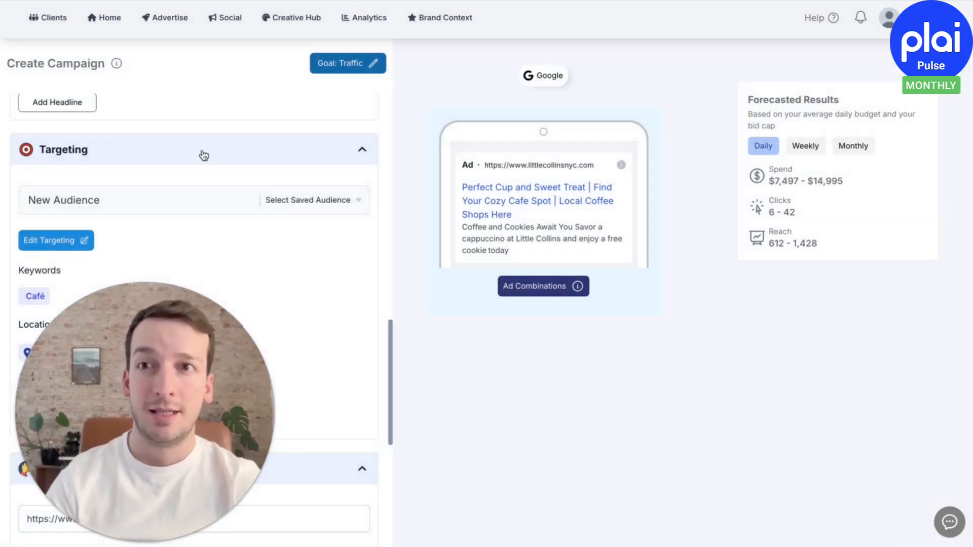
# Start building a new Google audience template in the Creative Hub
pyautogui.click(292, 17)
pyautogui.click(373, 180)
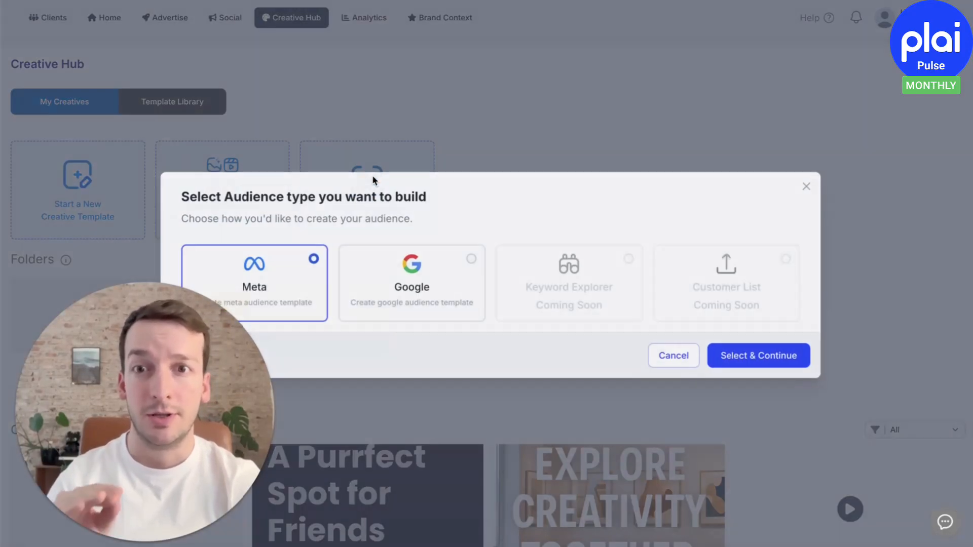
pyautogui.click(456, 297)
pyautogui.click(788, 360)
pyautogui.scroll(-1, 432, 245)
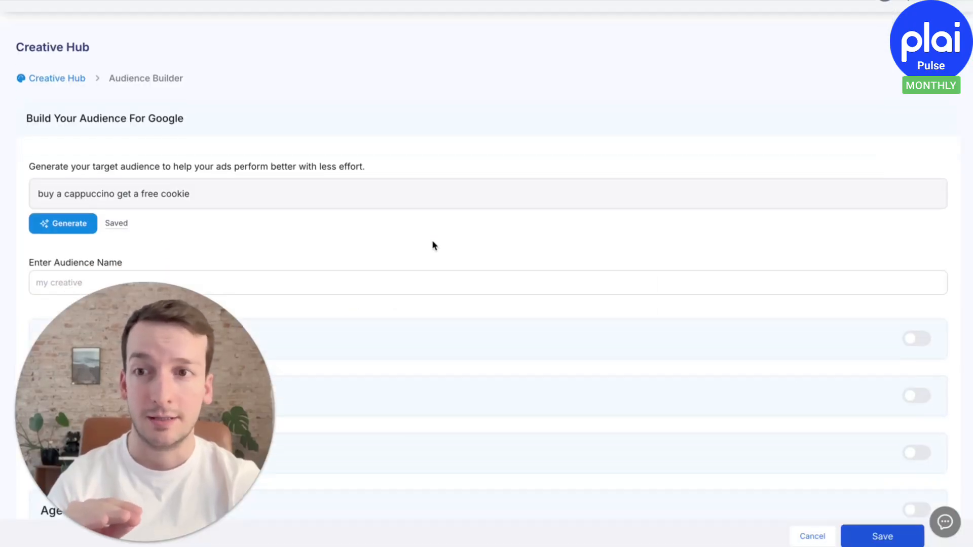
# Enable keywords for the Google audience and add "generate" as a related keyword with Broad match type
pyautogui.scroll(-2, 432, 242)
pyautogui.click(902, 215)
pyautogui.scroll(-3, 586, 235)
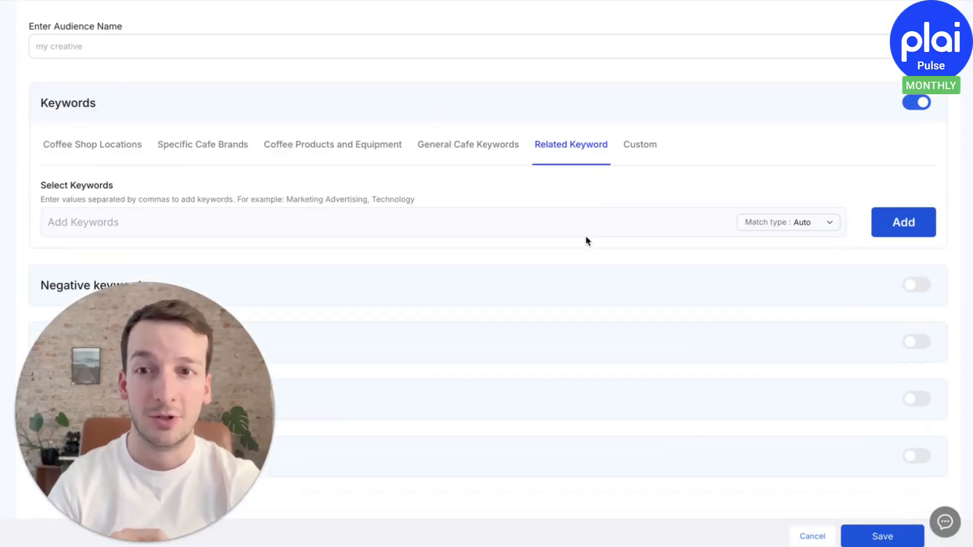
pyautogui.click(349, 138)
pyautogui.write('generate')
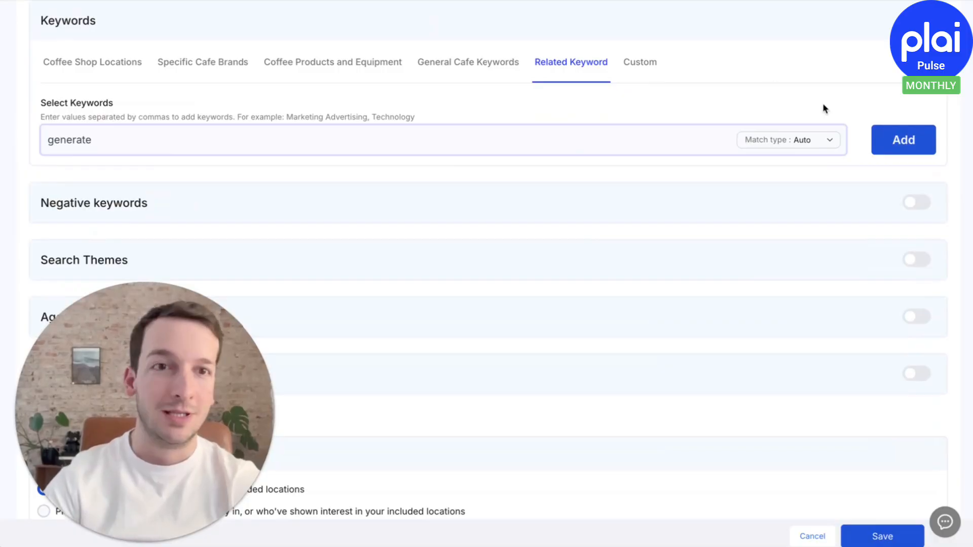
pyautogui.click(810, 139)
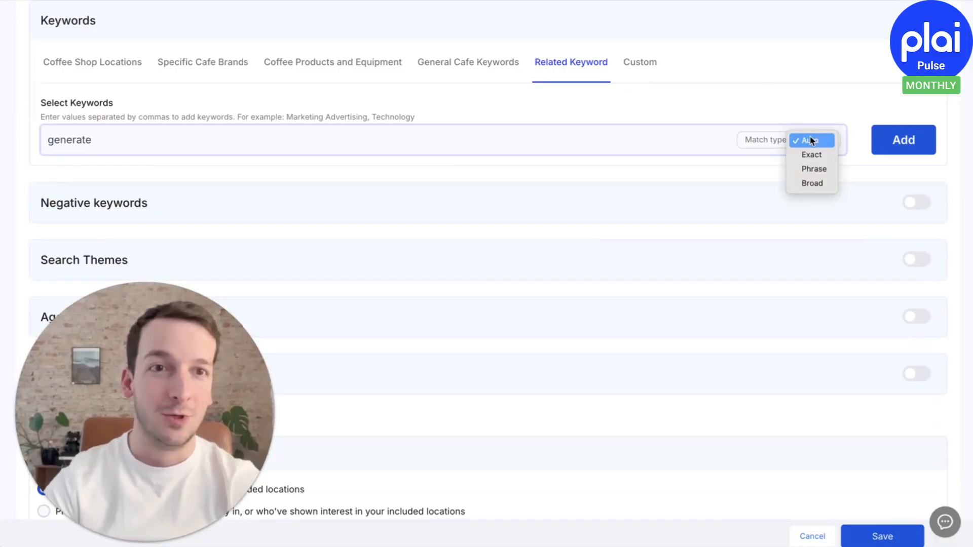
pyautogui.click(810, 183)
pyautogui.click(903, 140)
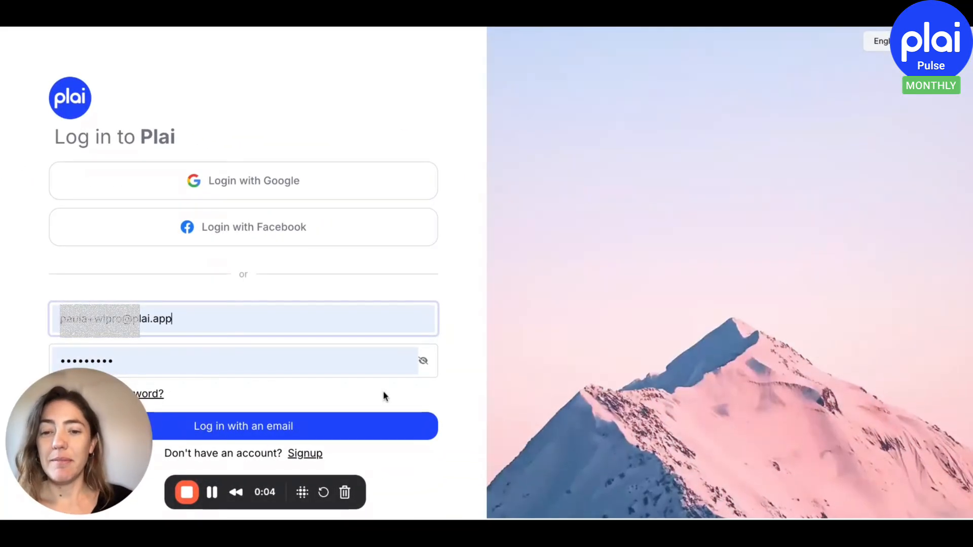
# Log in to Plai with the e-mail and password already filled in
pyautogui.click(284, 429)
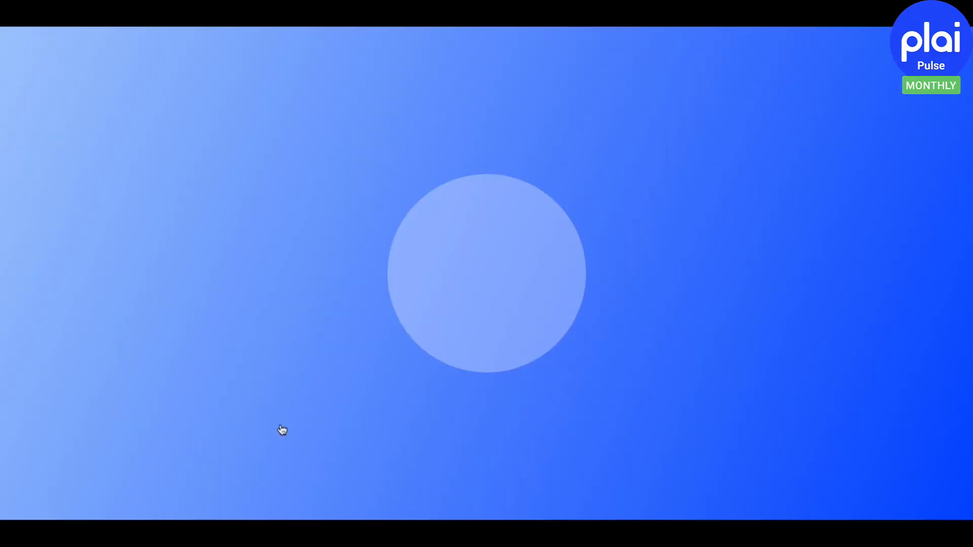